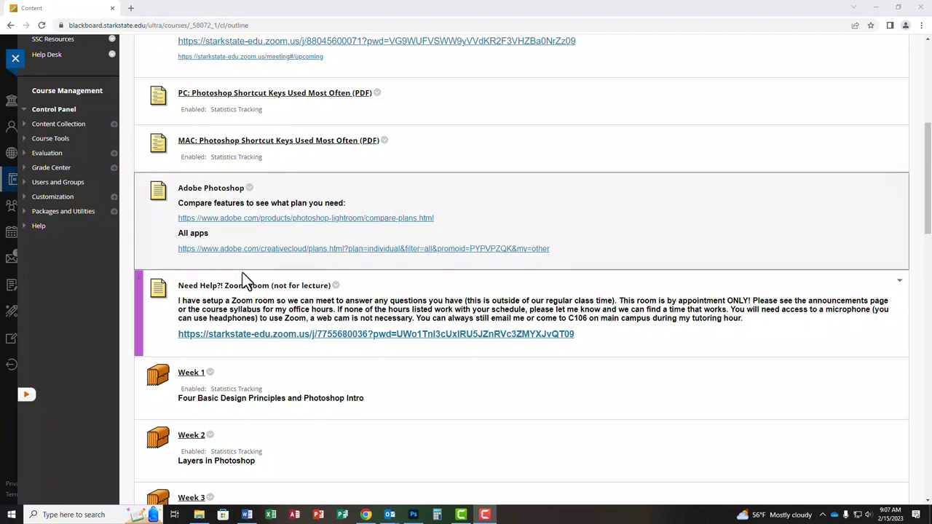
Scroll down the course Content page to reach the Mid-Term Project folder
scroll(269, 282, down, 2)
scroll(269, 280, down, 5)
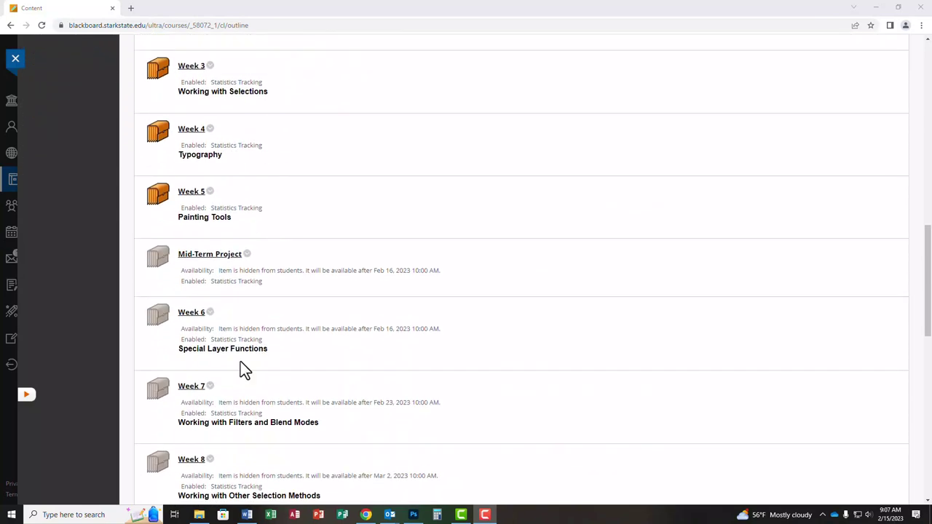
Open the Mid-Term Project folder, then the Due in Week 9 - Product CD Label Design edit page
click(210, 252)
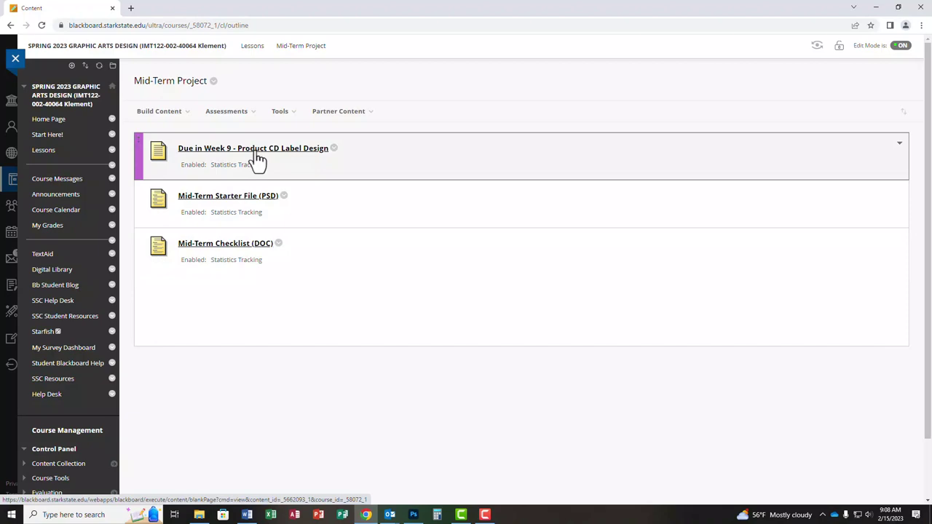
click(255, 150)
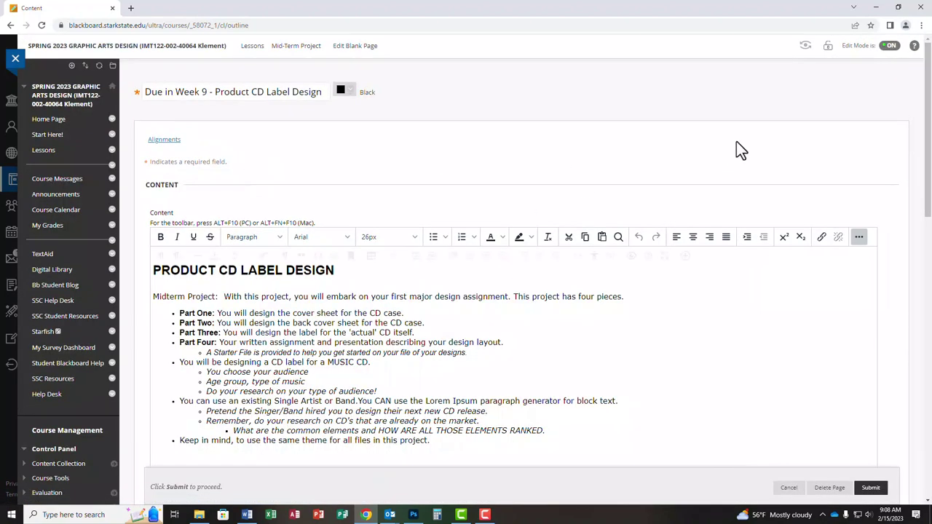
scroll(747, 156, down, 1)
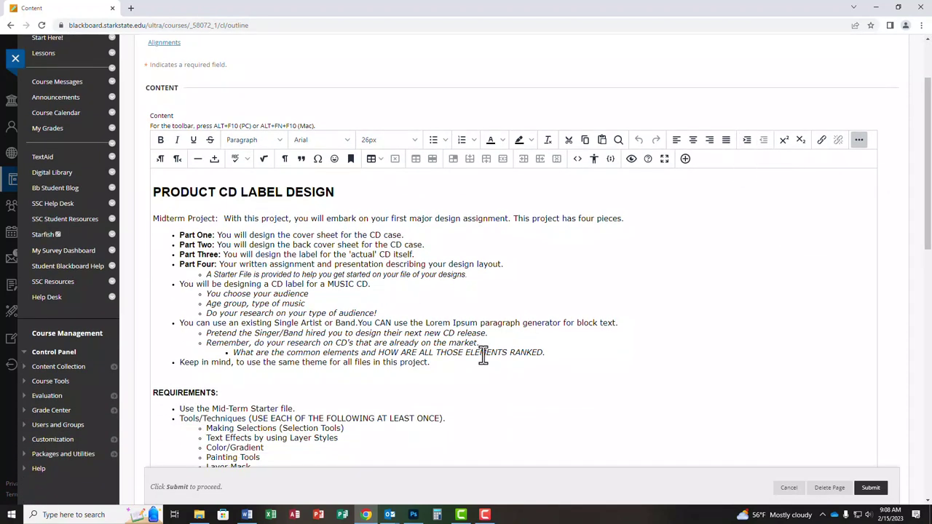
scroll(483, 354, down, 1)
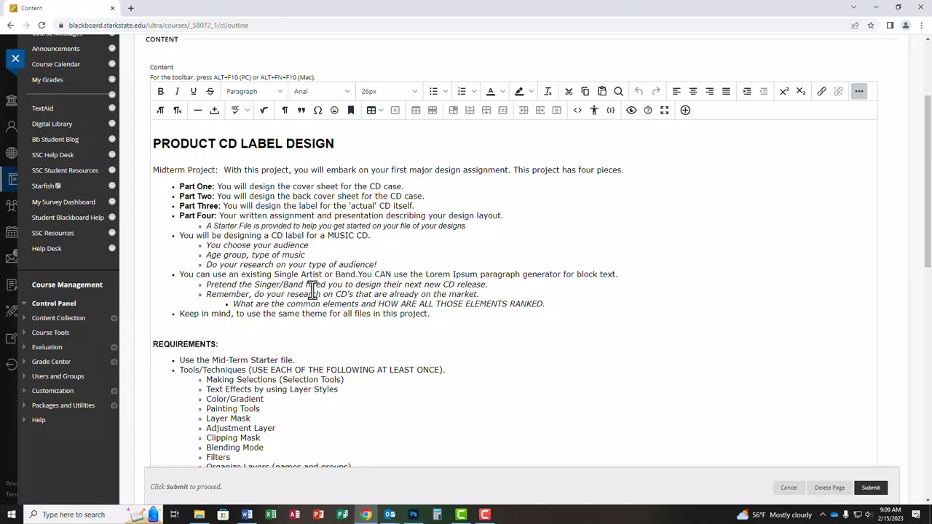
scroll(313, 289, down, 1)
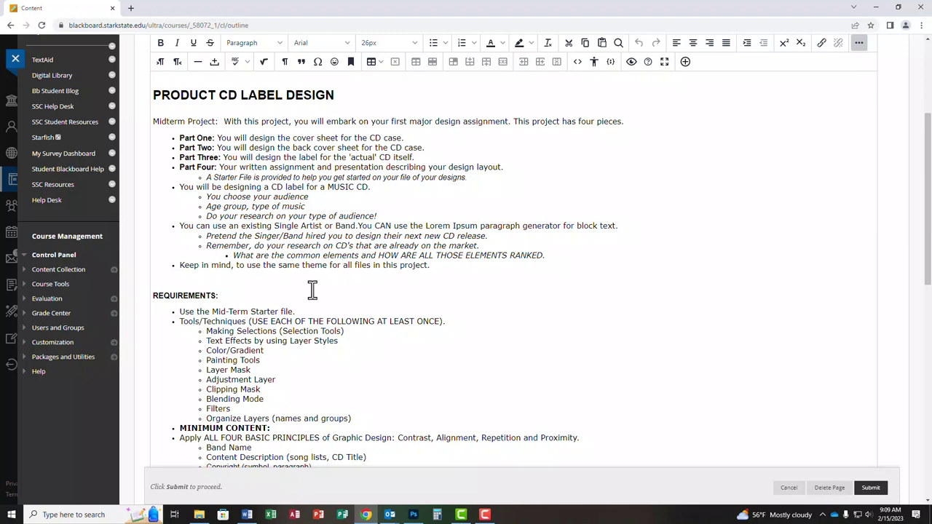
Scroll through the requirements and highlight the Mid-Term Requirements Checklist line
scroll(312, 290, down, 3)
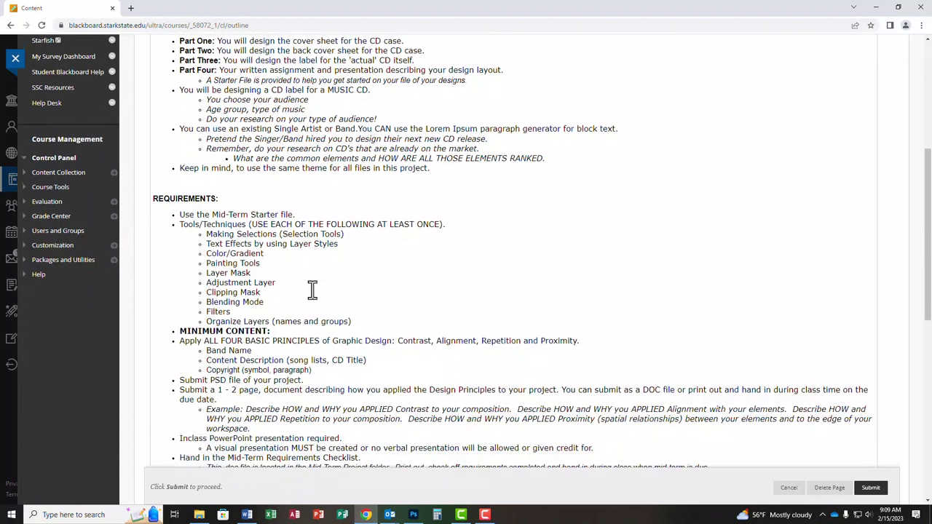
scroll(306, 262, down, 2)
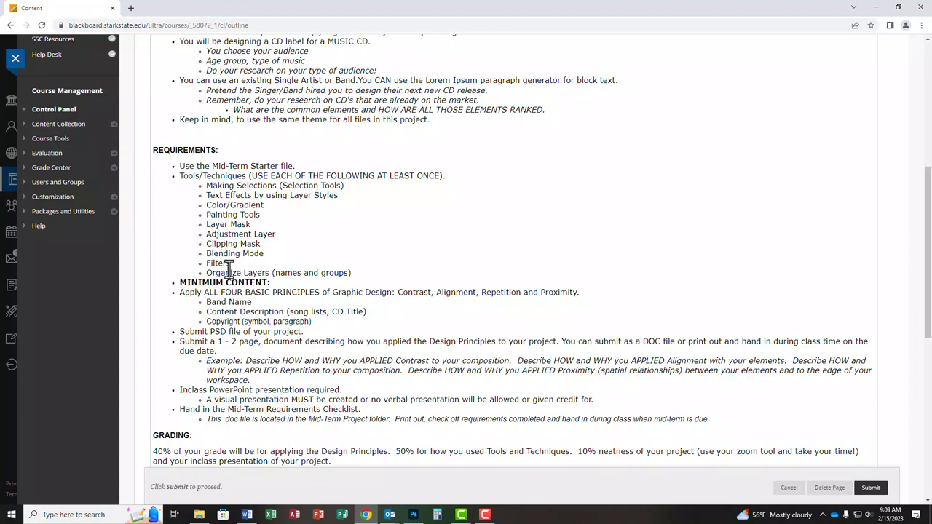
scroll(235, 240, down, 1)
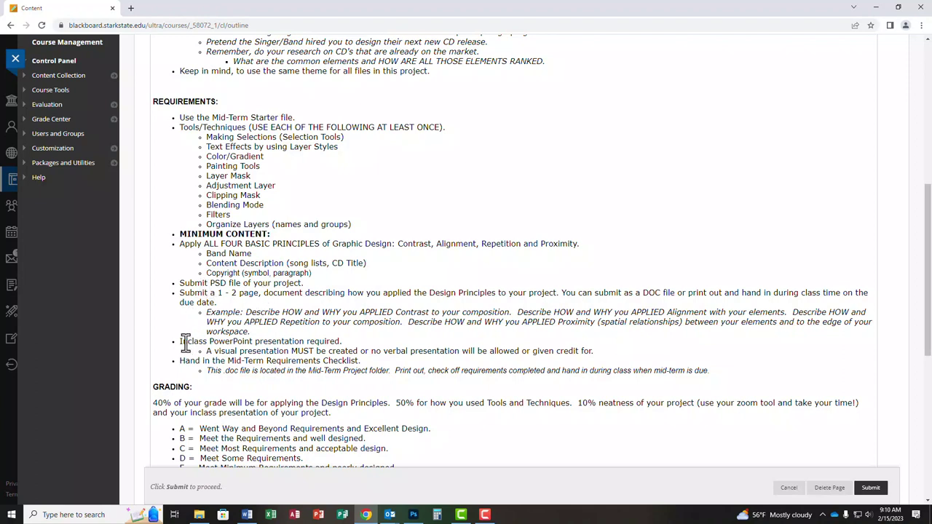
drag(182, 341, 315, 342)
click(360, 343)
key(shift+End)
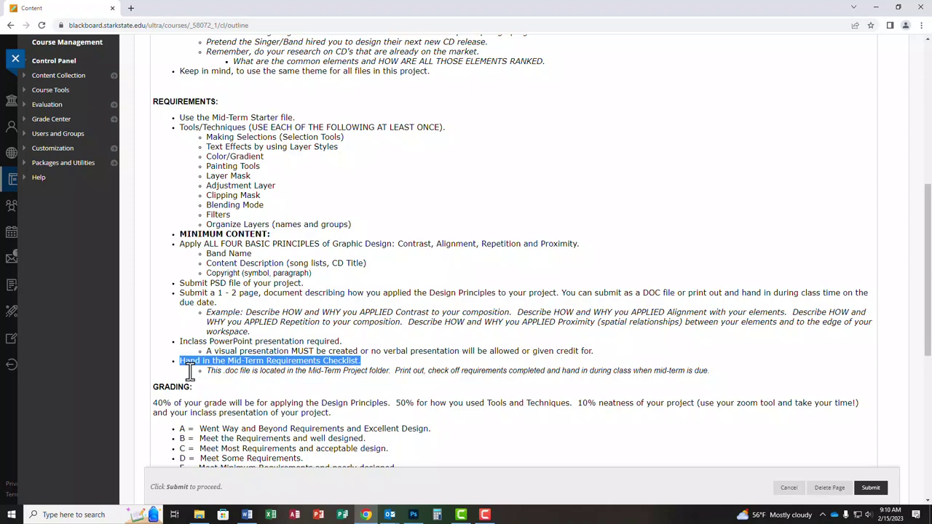
Highlight the 40% design-principles grading paragraph, then clear the highlight
scroll(218, 335, down, 3)
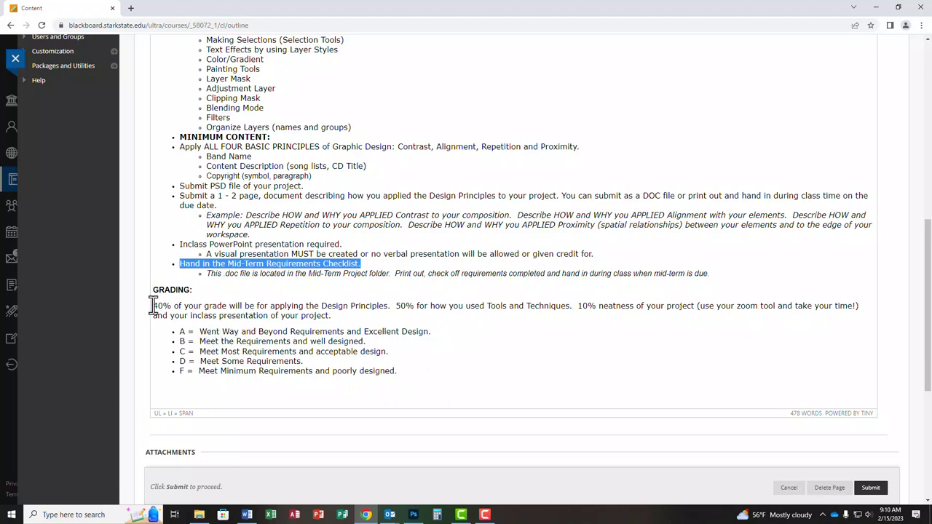
drag(153, 306, 331, 315)
click(326, 351)
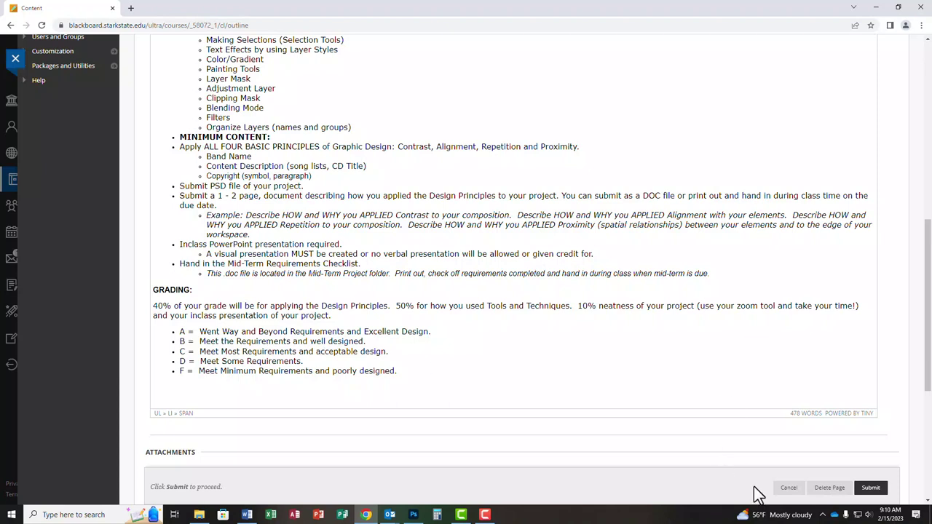
Leave the edit page without saving, then download the Mid-Term Checklist (DOC) and open it in Word
click(788, 488)
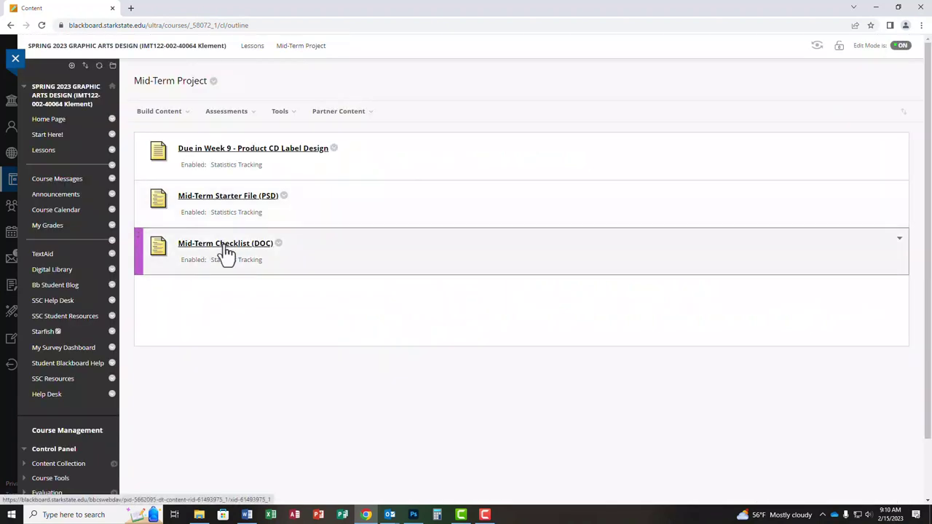
click(247, 515)
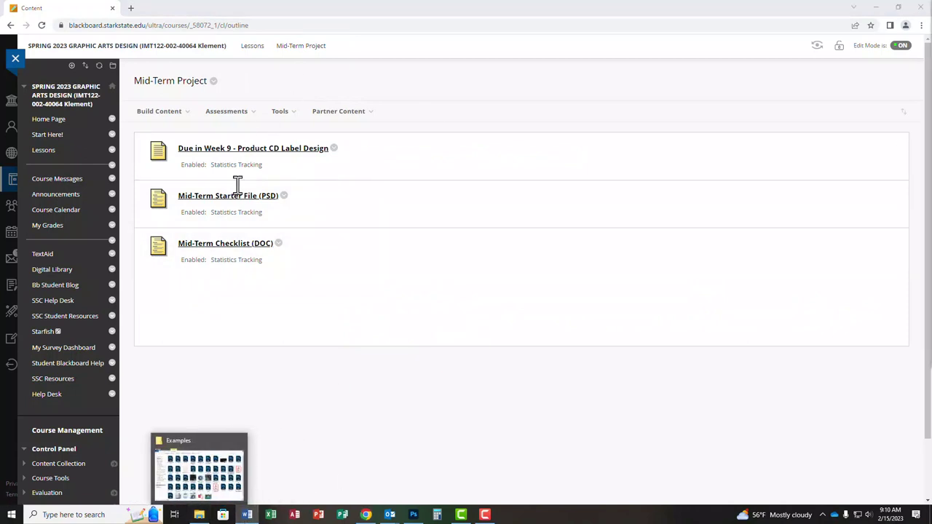
click(237, 245)
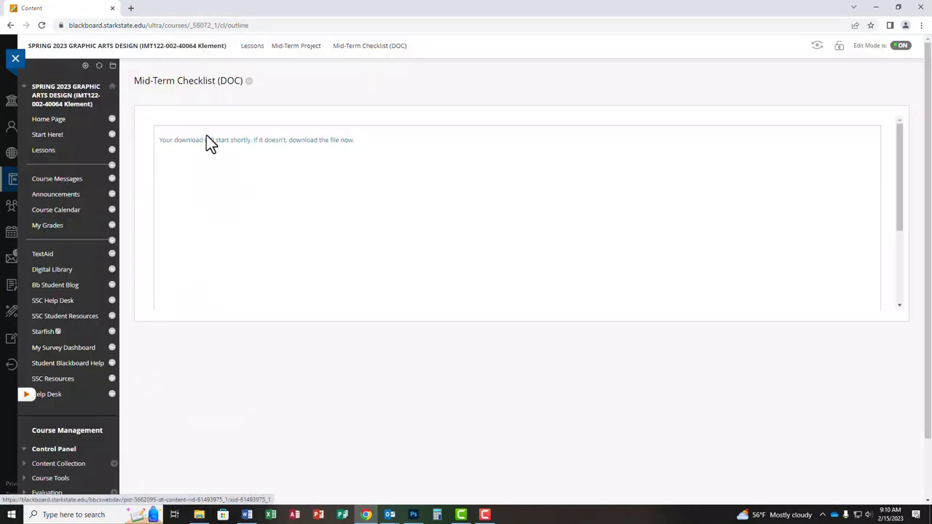
click(52, 493)
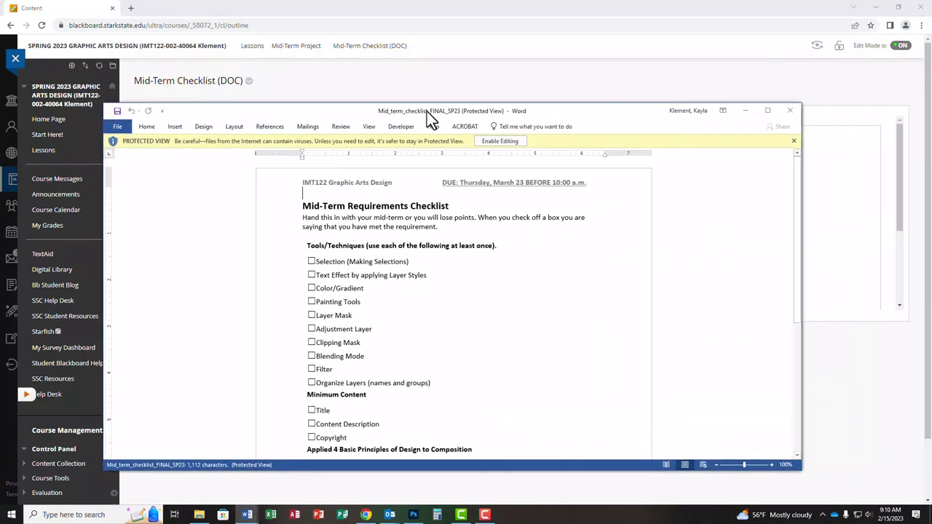
Maximize Word and scroll through the Mid-Term Requirements Checklist items
double_click(427, 115)
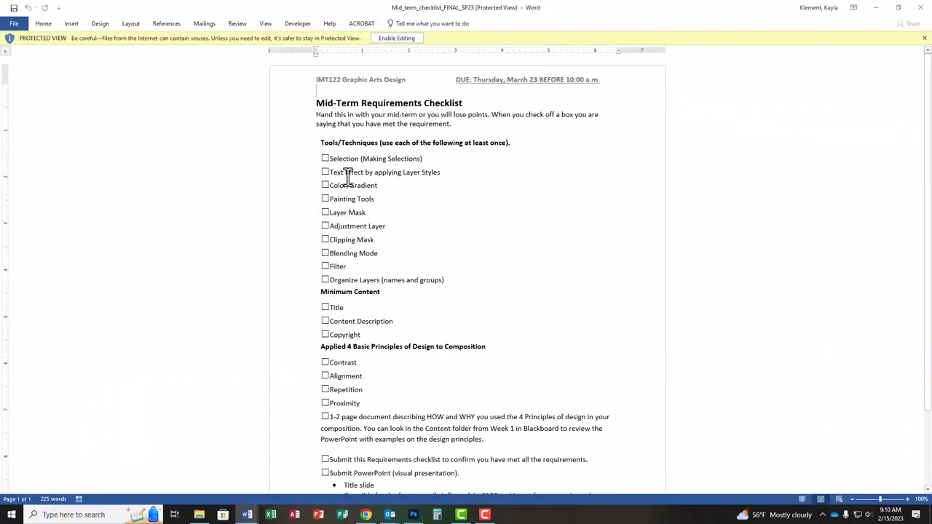
scroll(348, 177, down, 2)
scroll(348, 177, down, 1)
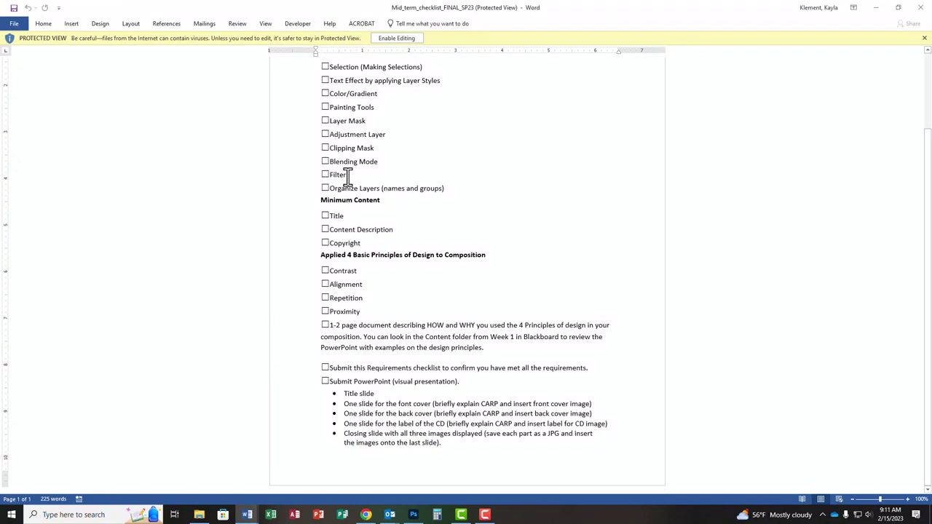
scroll(348, 177, up, 3)
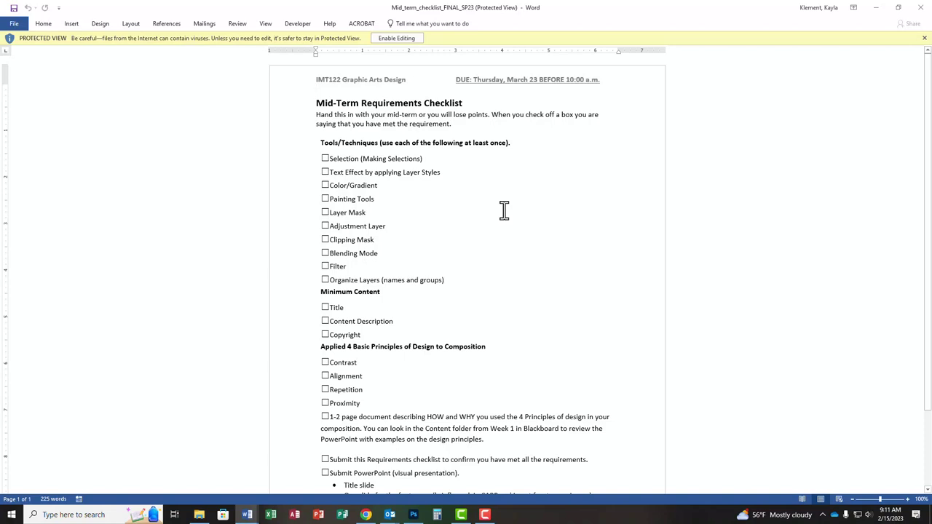
Back in the Mid-Term Project folder, download the Mid-Term Starter File and open MidTerm_Template (2).psd
key(alt+Tab)
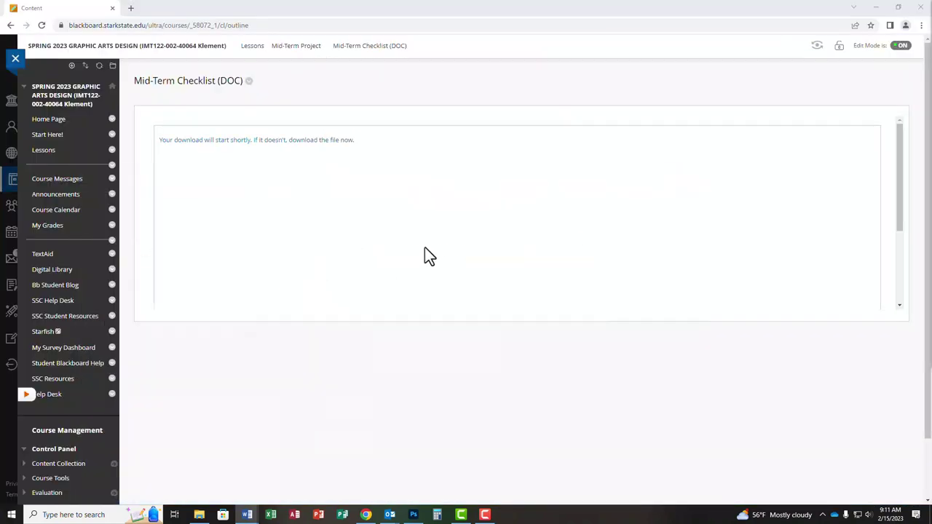
click(299, 46)
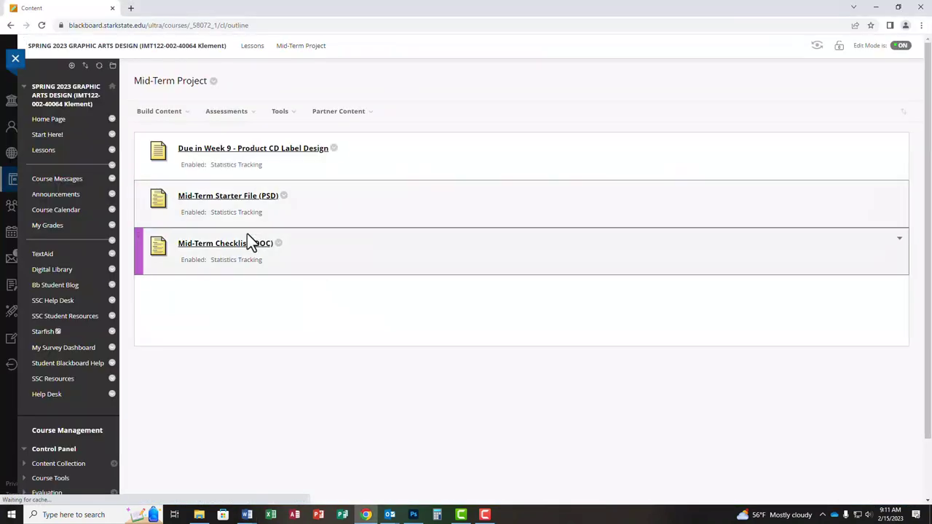
click(224, 201)
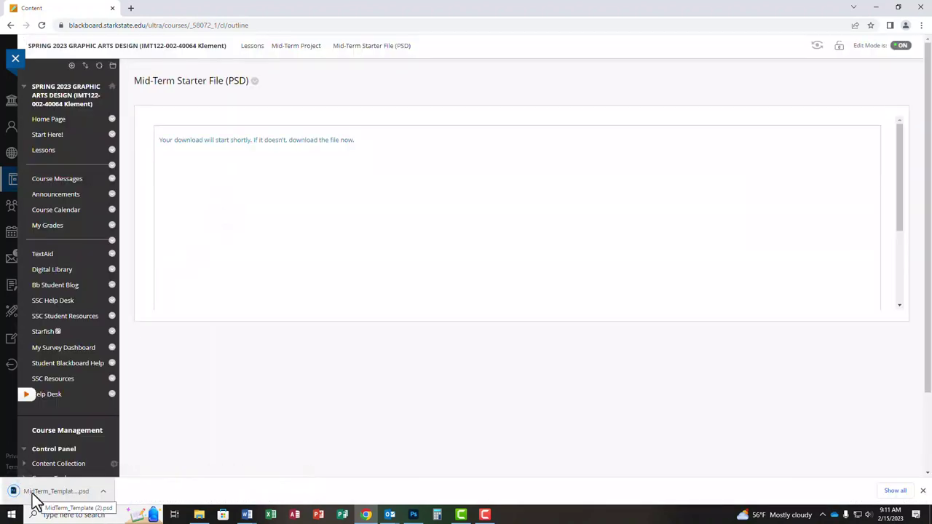
click(34, 499)
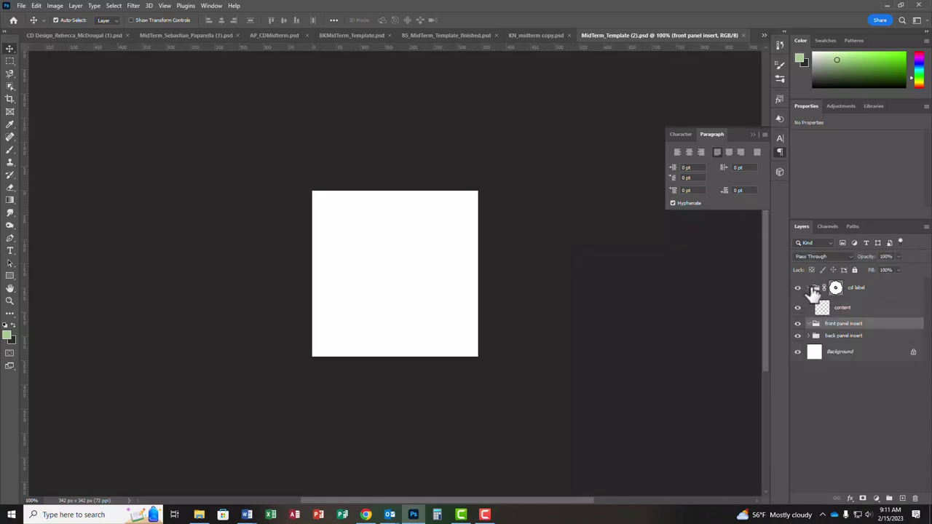
Hide the back and front panel insert groups and expand cd label to show its content layer
click(808, 288)
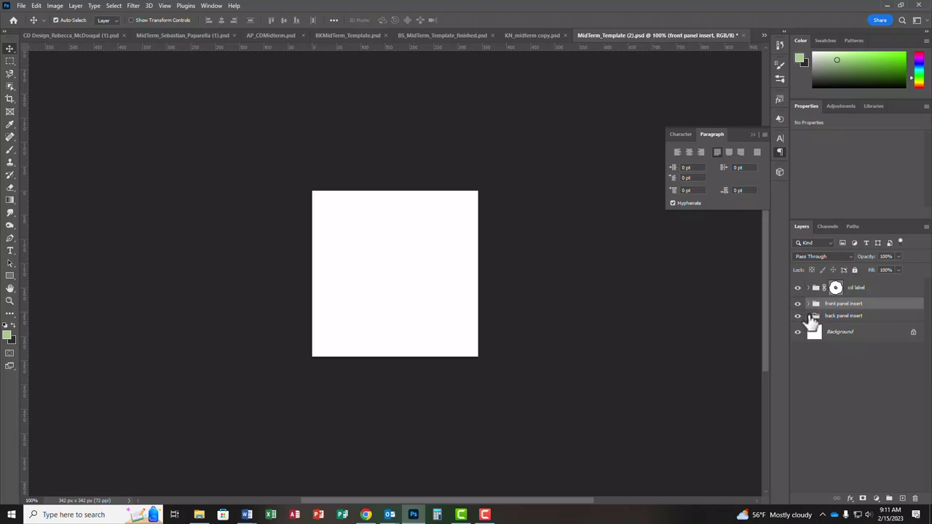
drag(798, 287, 800, 315)
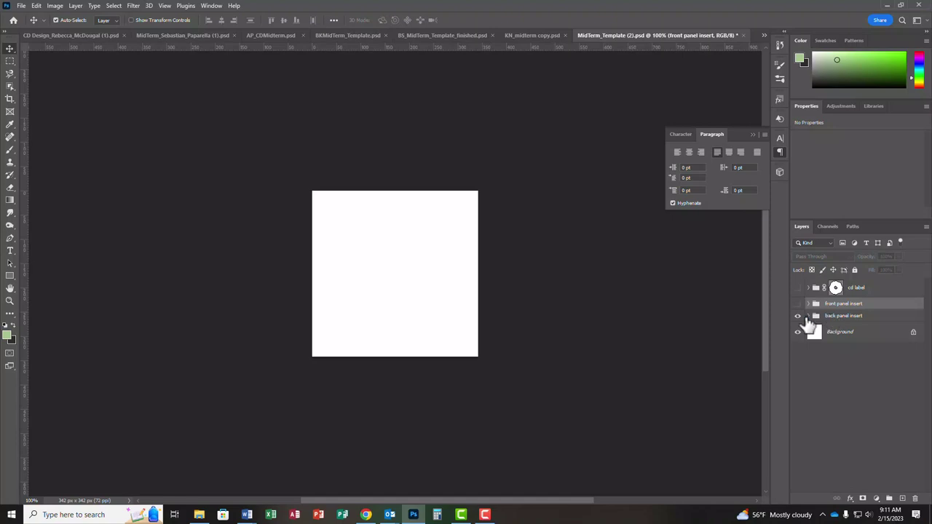
click(798, 315)
click(798, 303)
click(798, 305)
click(809, 288)
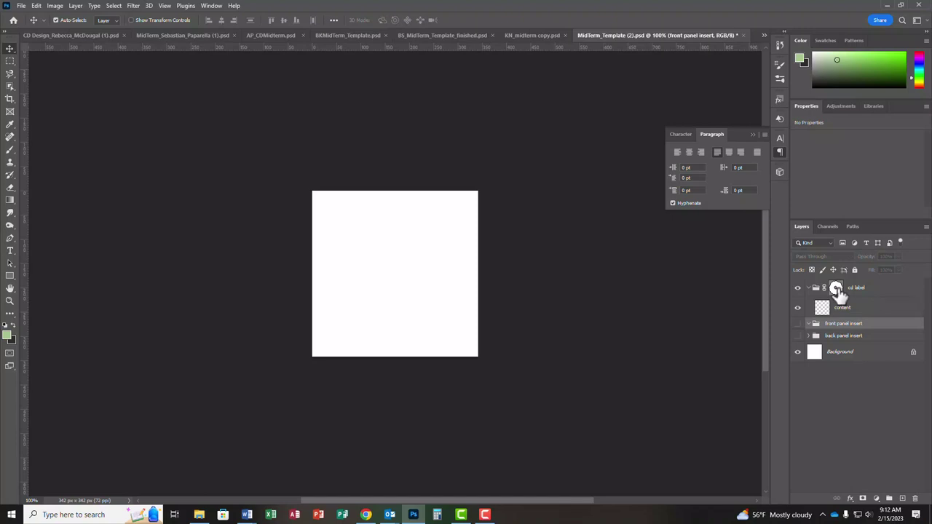
Toggle the cd label mask outline, hide and collapse cd label, then show and expand back panel insert
click(837, 289)
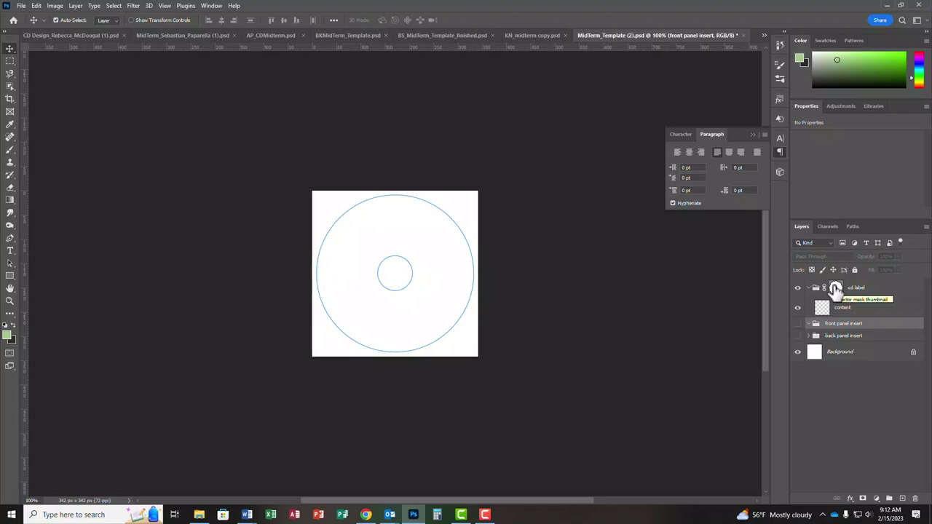
click(836, 288)
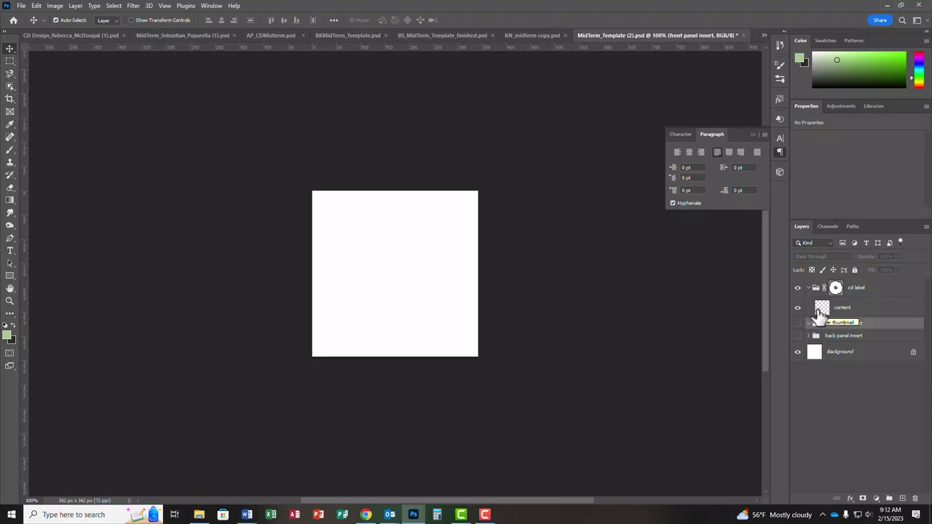
click(797, 288)
click(807, 287)
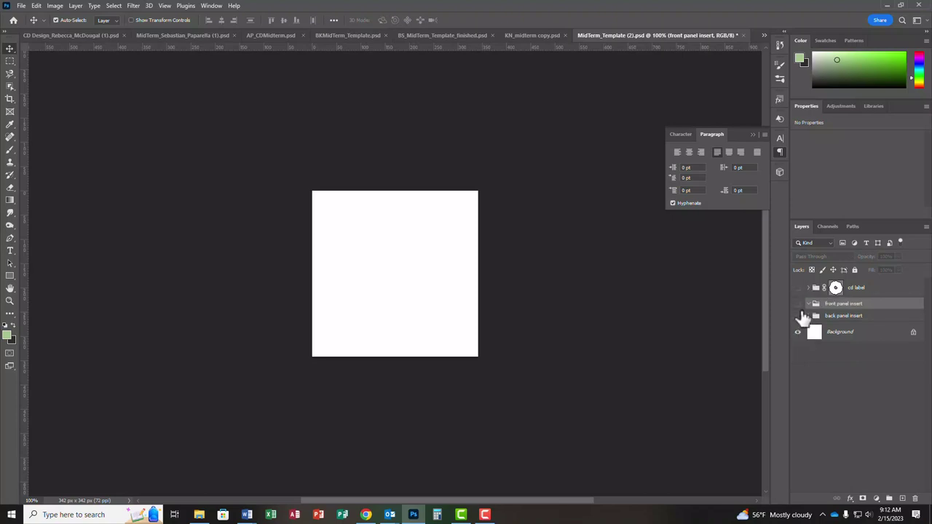
click(798, 315)
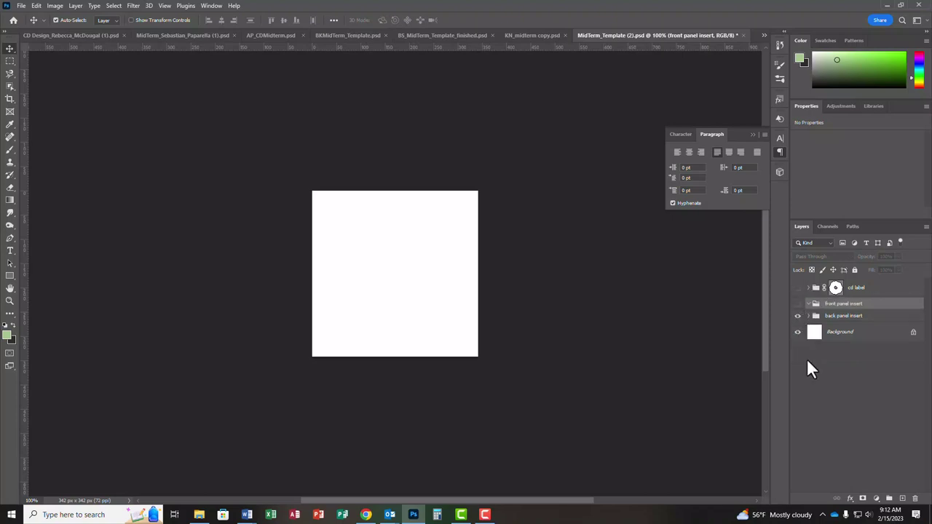
click(808, 316)
click(763, 36)
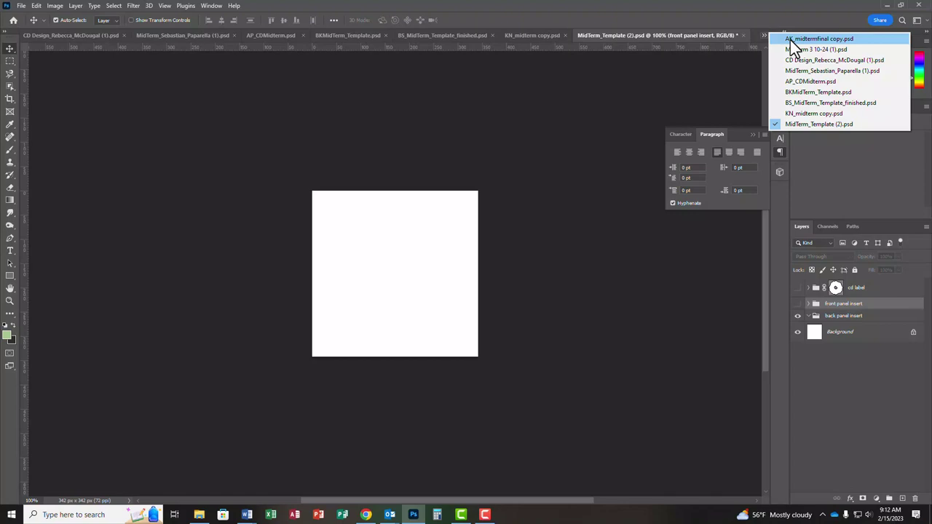
Switch to AK_midtermfinal copy.psd and view its back cover, CD label and front artwork, then hide them
click(790, 39)
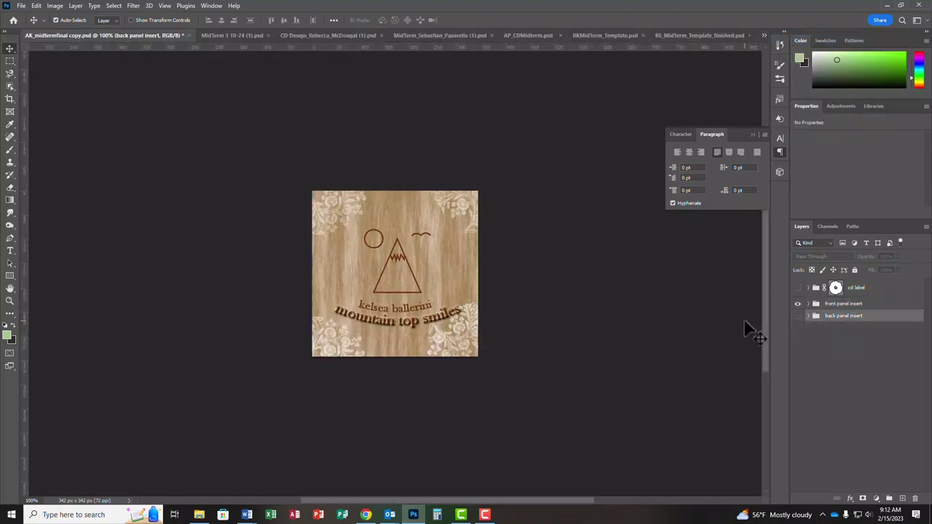
click(798, 304)
click(798, 316)
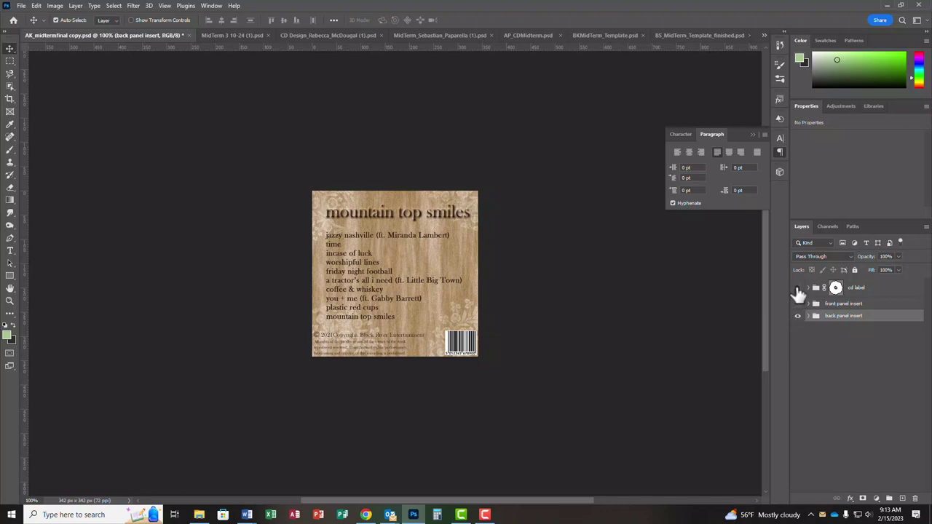
click(799, 316)
click(800, 288)
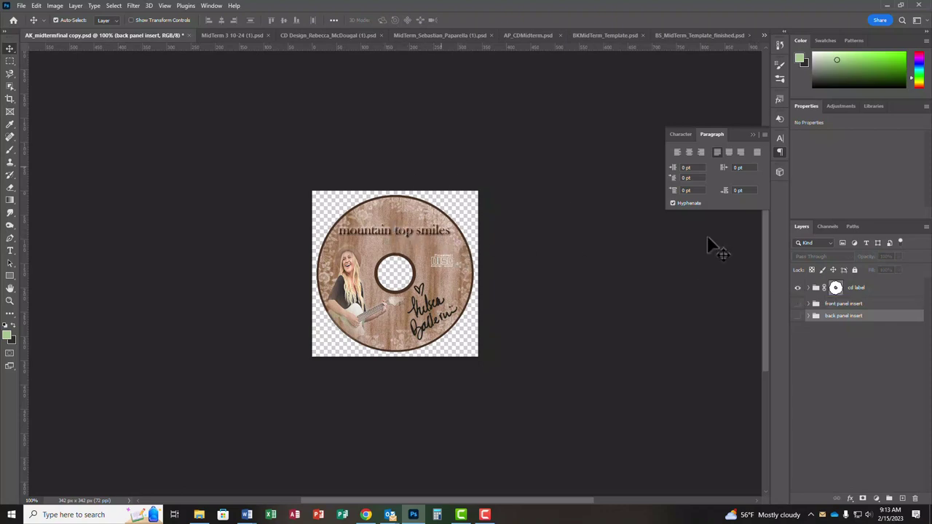
click(798, 289)
click(797, 304)
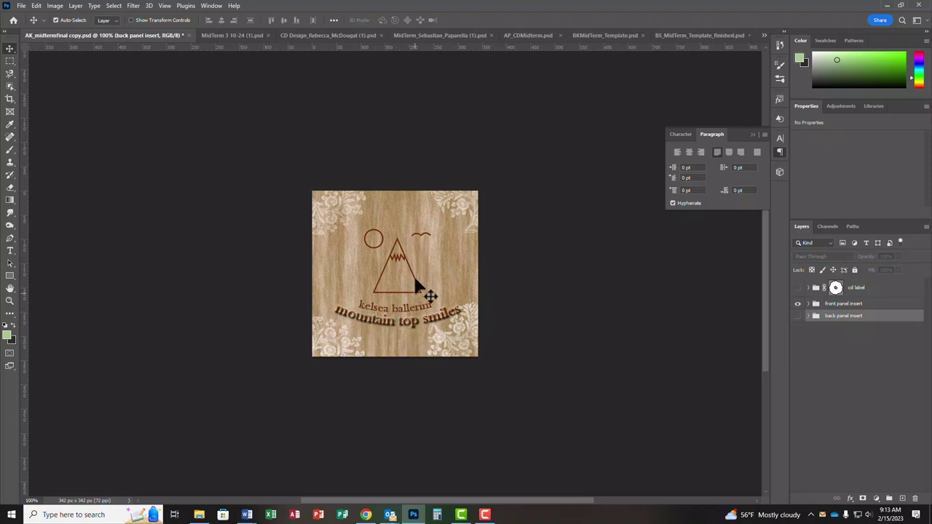
click(800, 313)
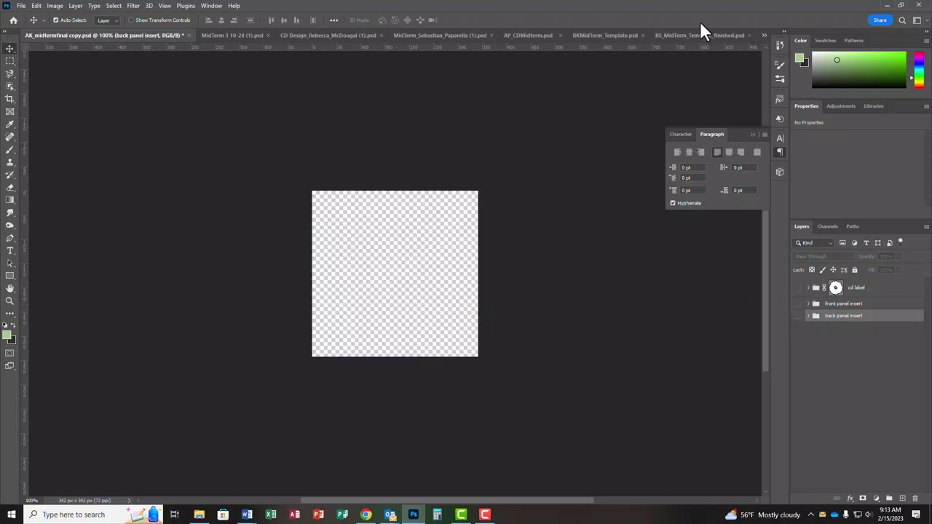
Switch to MidTerm 3 10-24 (1).psd, hide its front insert and view the back cover track list
click(763, 37)
click(809, 50)
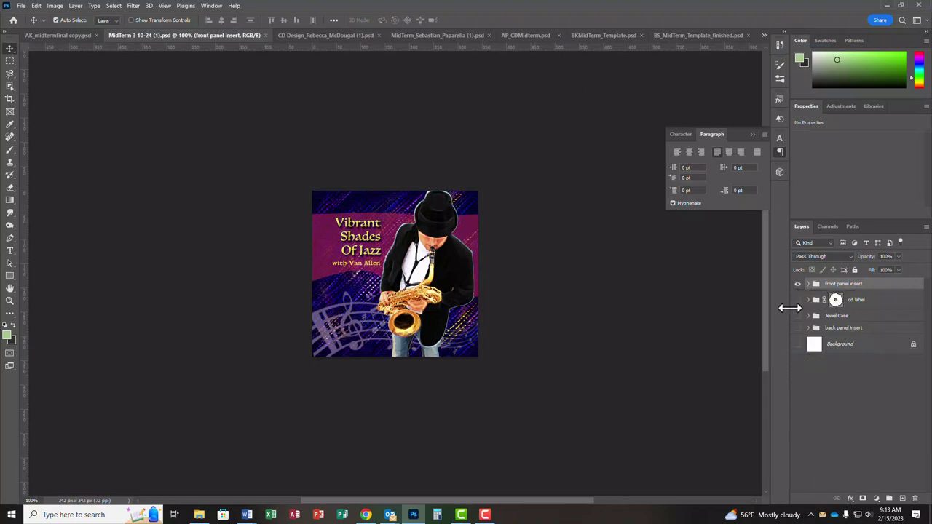
click(799, 284)
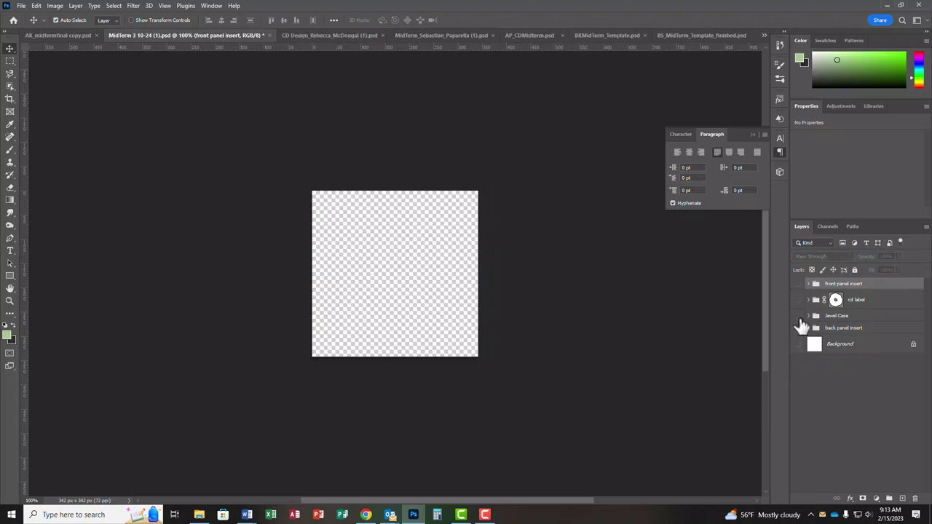
click(799, 328)
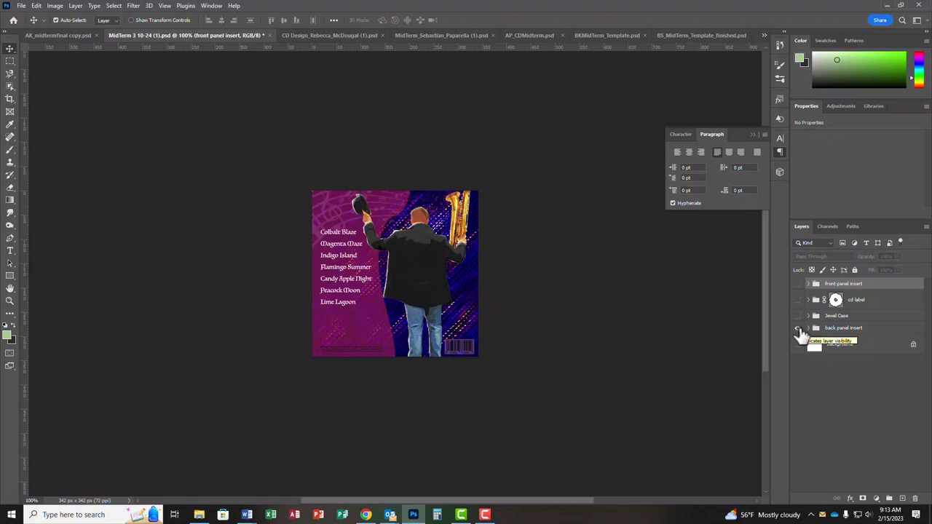
click(799, 328)
Show the CD label design with the Jewel Case artwork behind it, then hide both
click(799, 300)
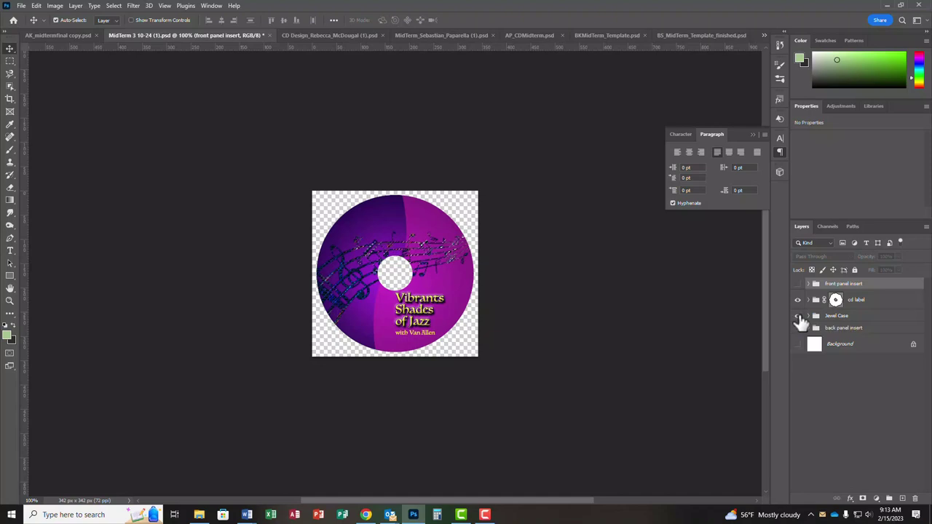
click(799, 315)
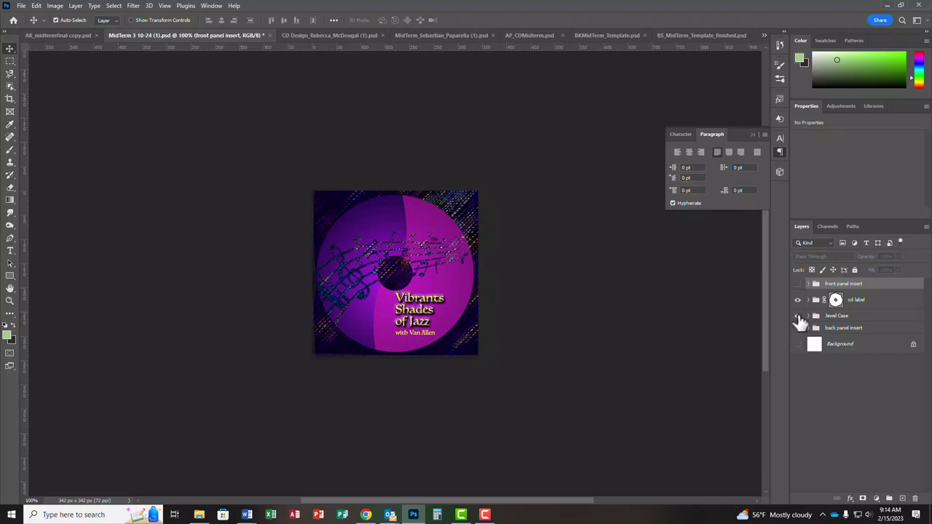
click(798, 316)
click(798, 316)
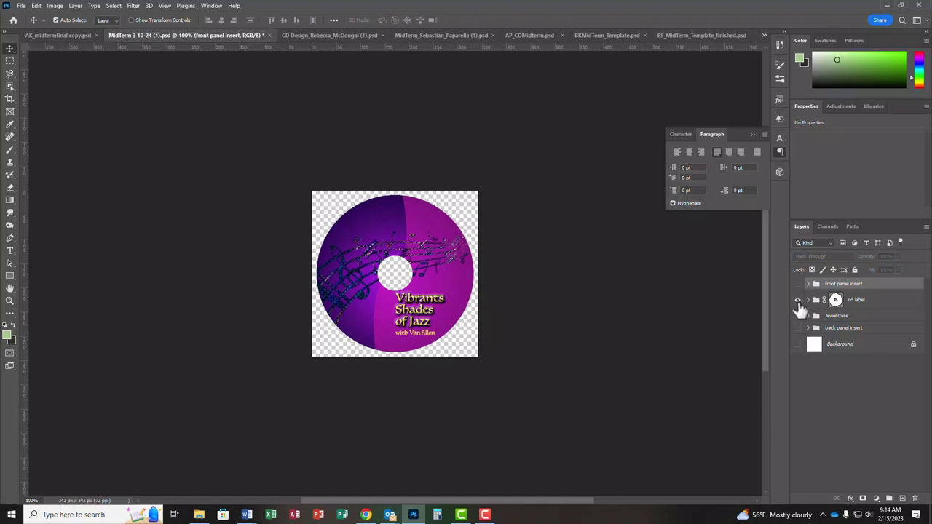
click(798, 300)
click(764, 34)
Switch to the Huey Lewis design and compare its disc label, road background and front cover
click(801, 60)
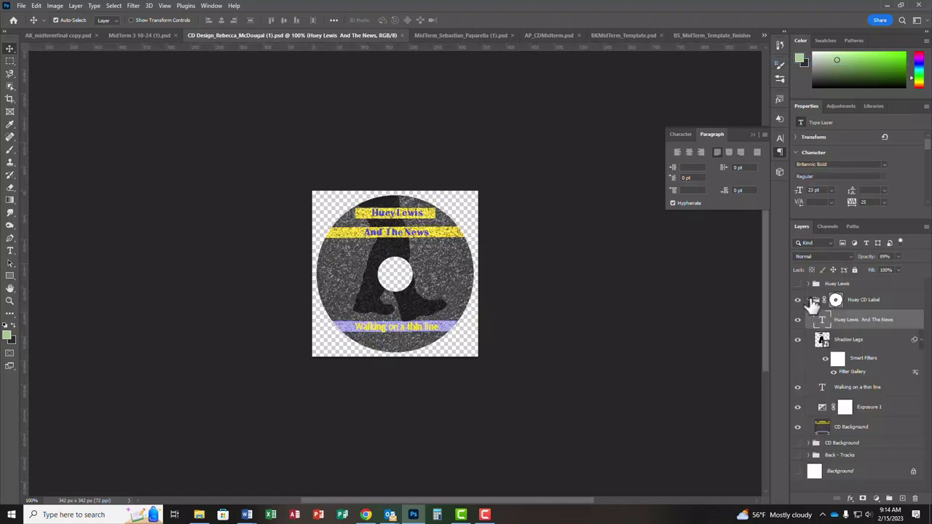
click(808, 300)
click(798, 300)
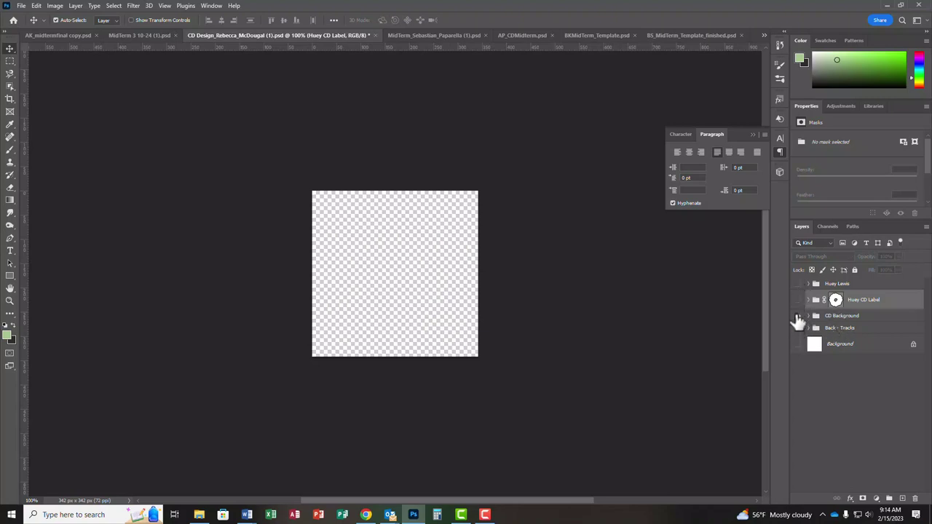
click(799, 315)
click(799, 315)
click(799, 286)
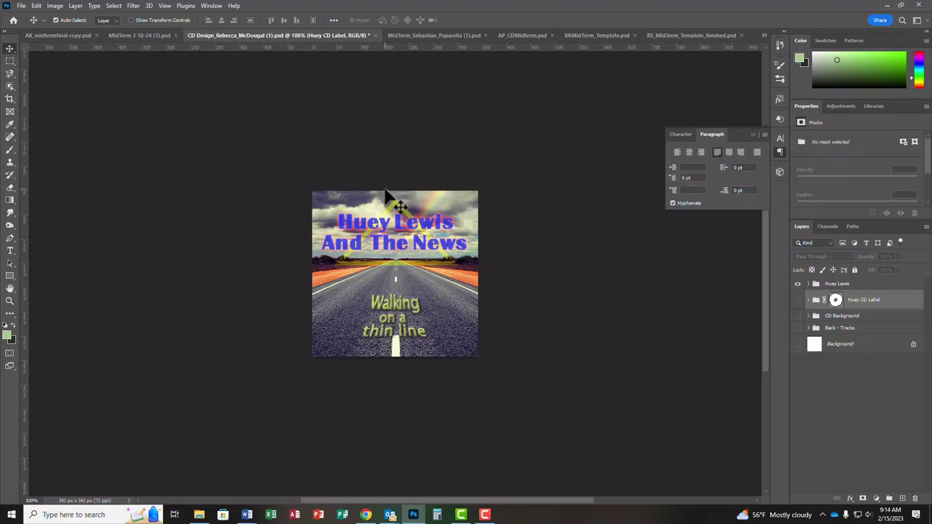
click(799, 284)
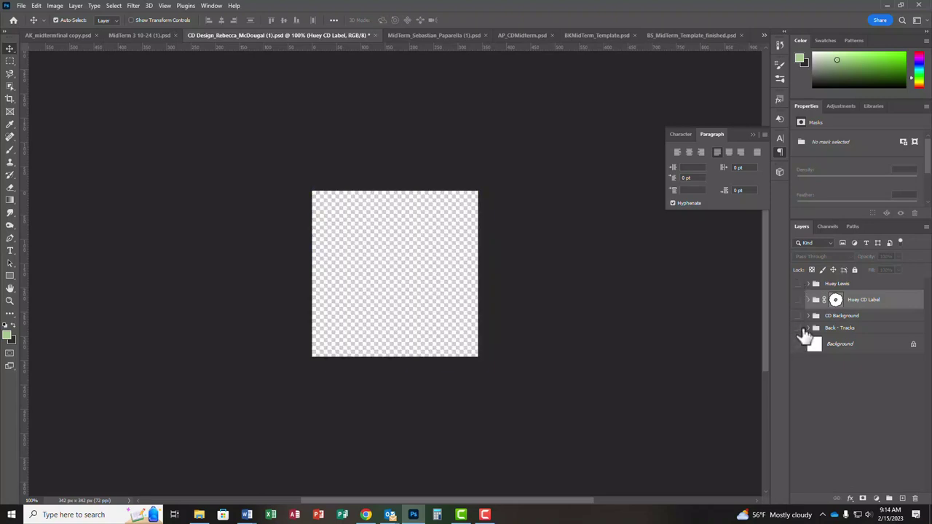
Preview the Back - Tracks list, then leave the Huey CD Label alone on transparency
click(799, 328)
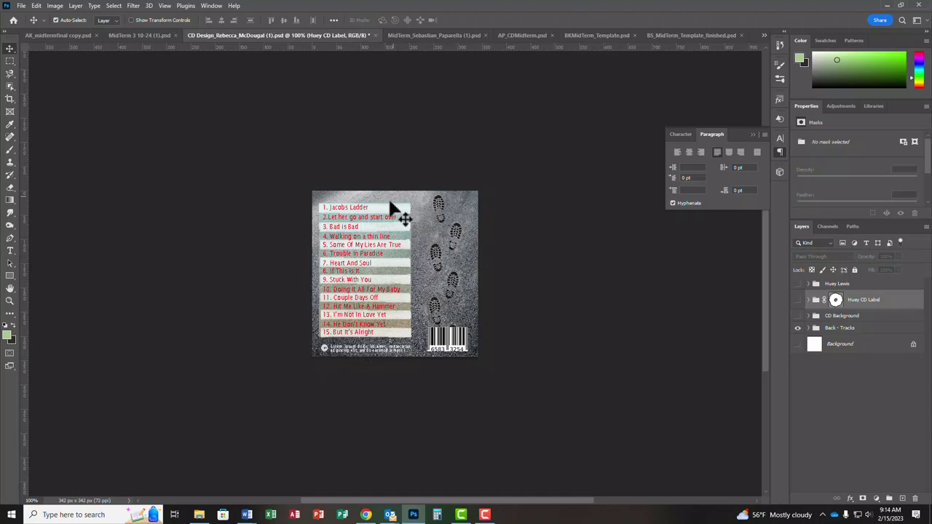
click(797, 327)
click(797, 316)
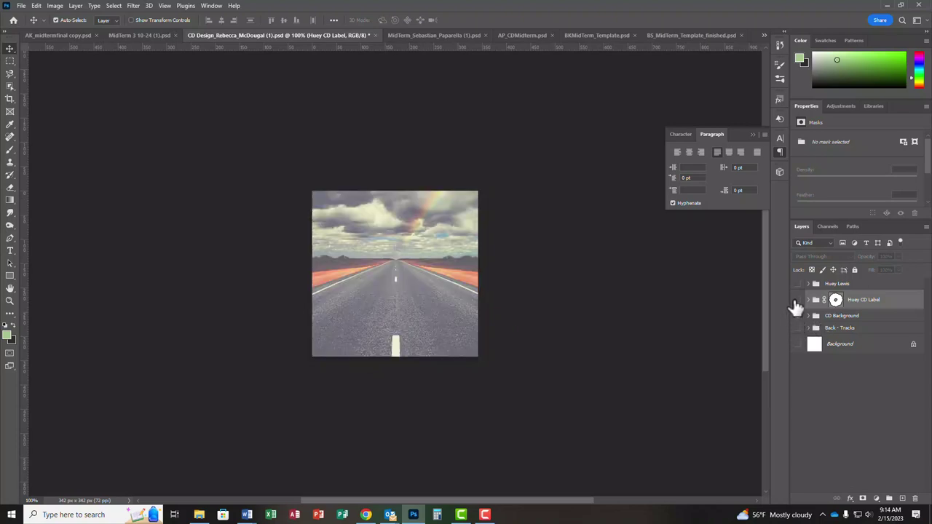
click(798, 300)
click(798, 300)
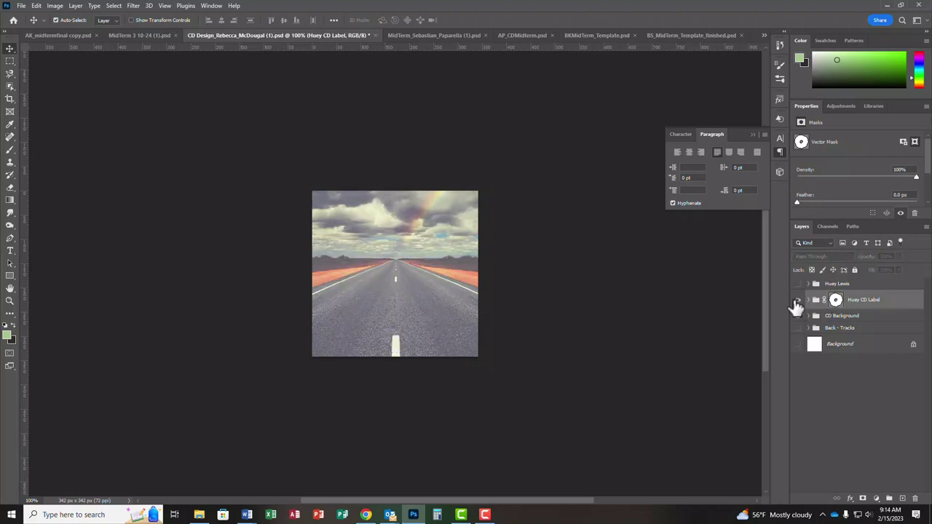
click(798, 300)
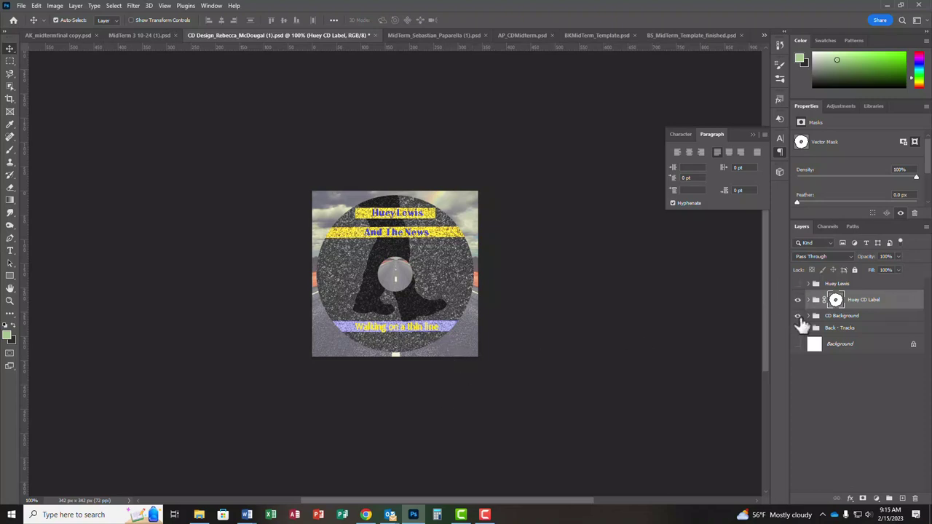
click(801, 318)
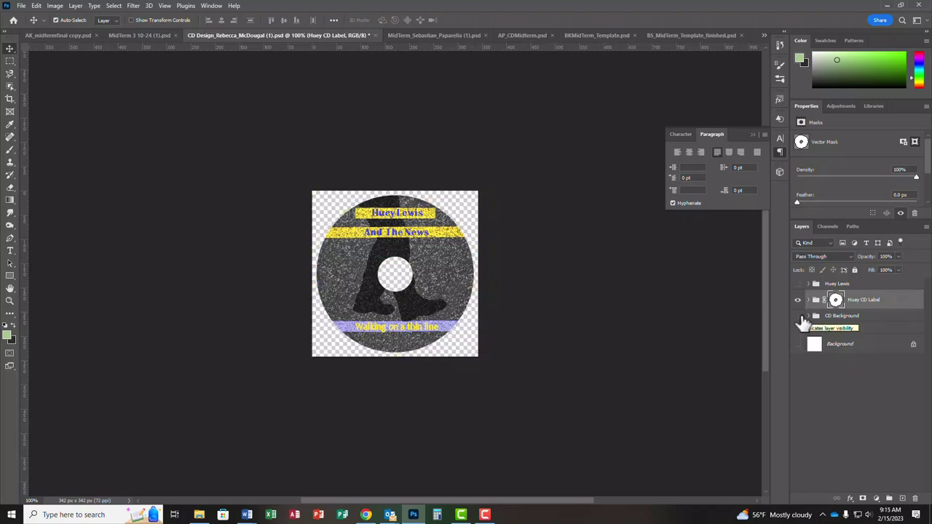
click(764, 35)
Switch to the Owl City midterm file and preview its Cd Case Inside artwork and back panel
click(801, 70)
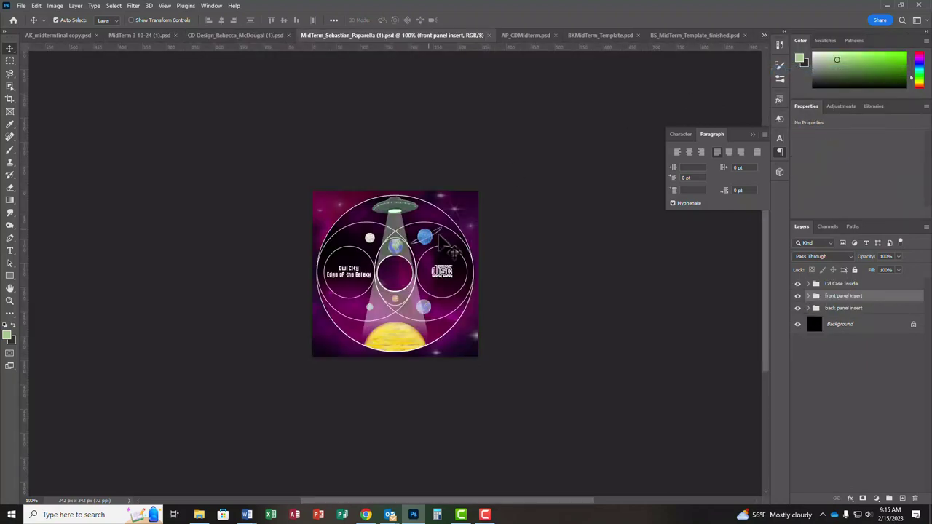
click(797, 284)
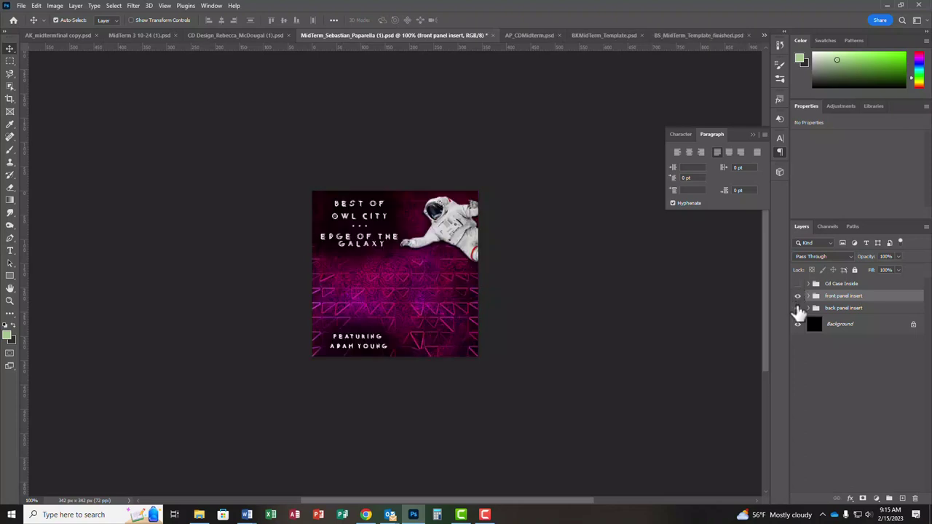
click(798, 285)
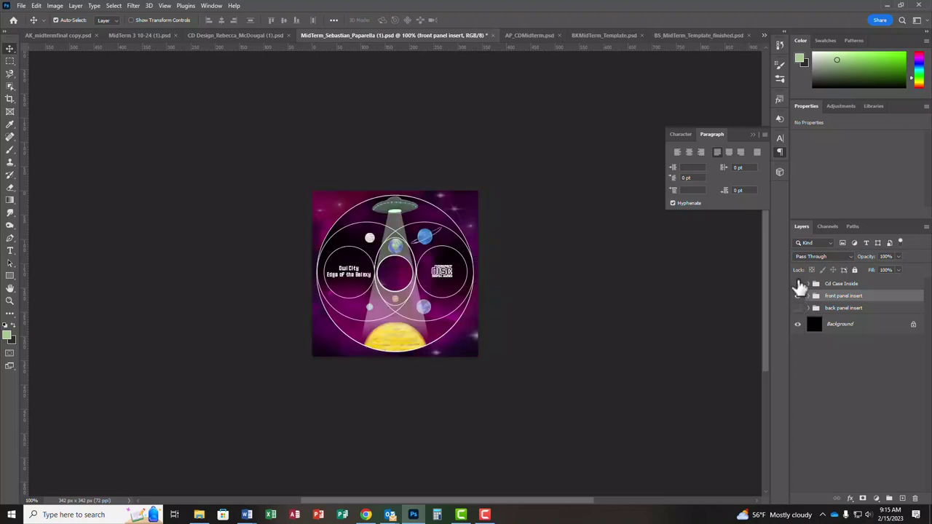
click(797, 284)
click(797, 285)
click(798, 296)
alt+click(797, 308)
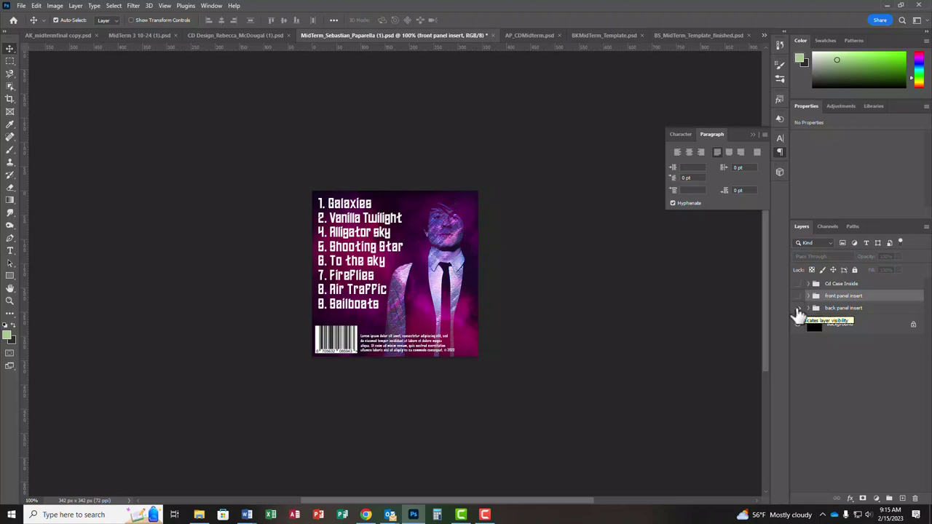
Compare the Owl City disc artwork, front panel and Background, ending on the back panel insert
click(798, 308)
click(797, 284)
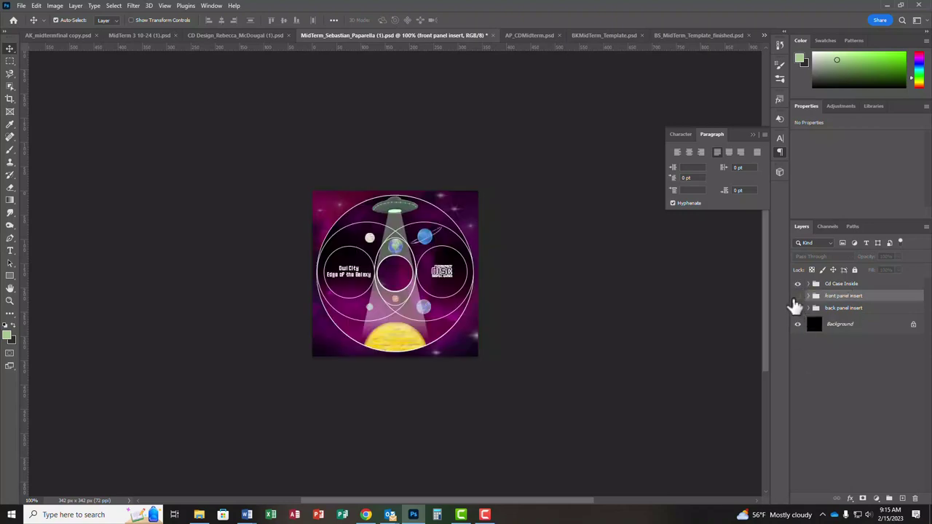
click(798, 284)
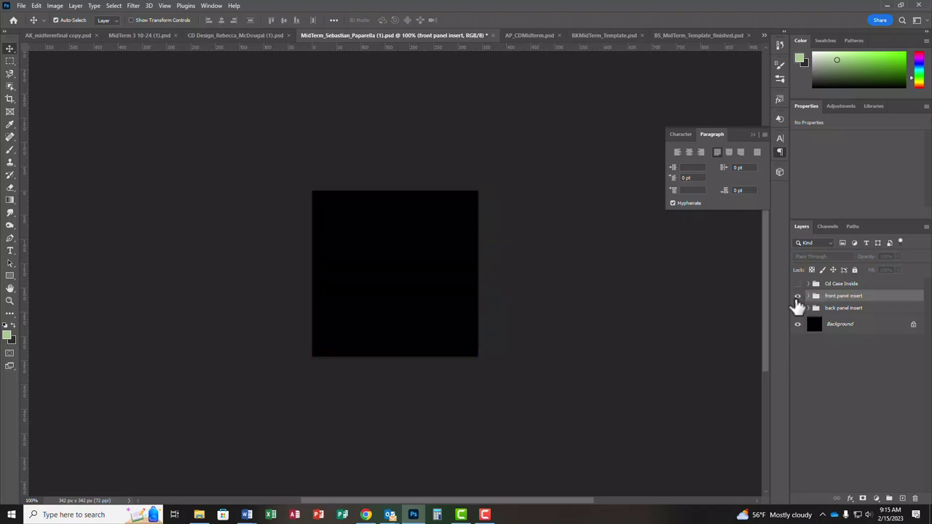
click(798, 295)
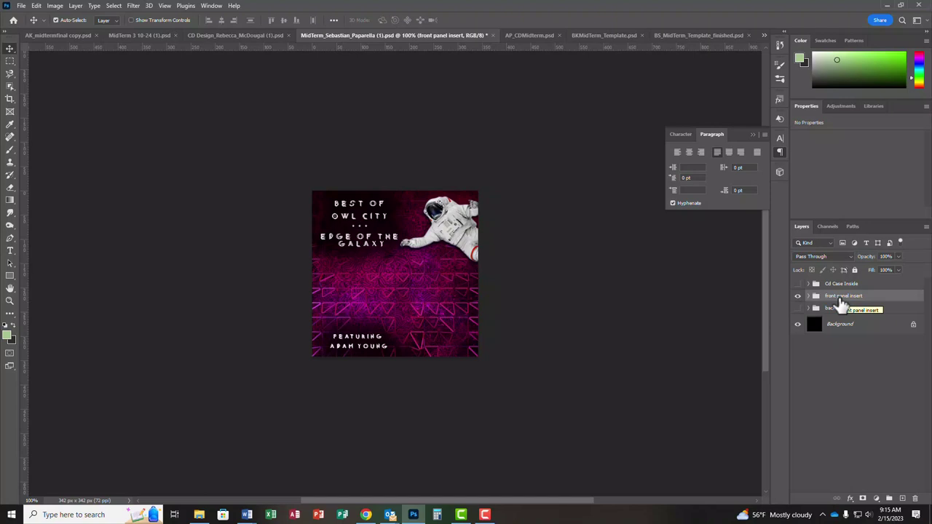
click(798, 296)
click(797, 284)
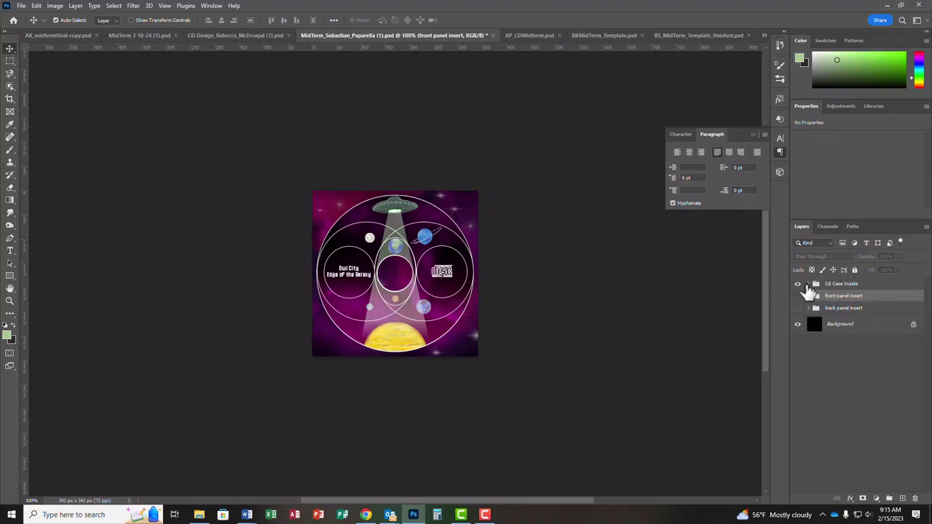
click(798, 325)
click(797, 284)
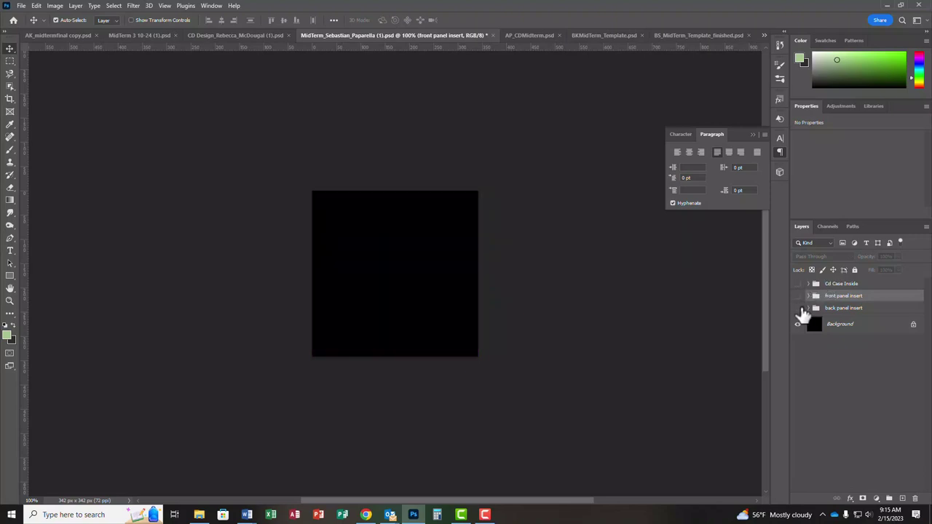
click(797, 308)
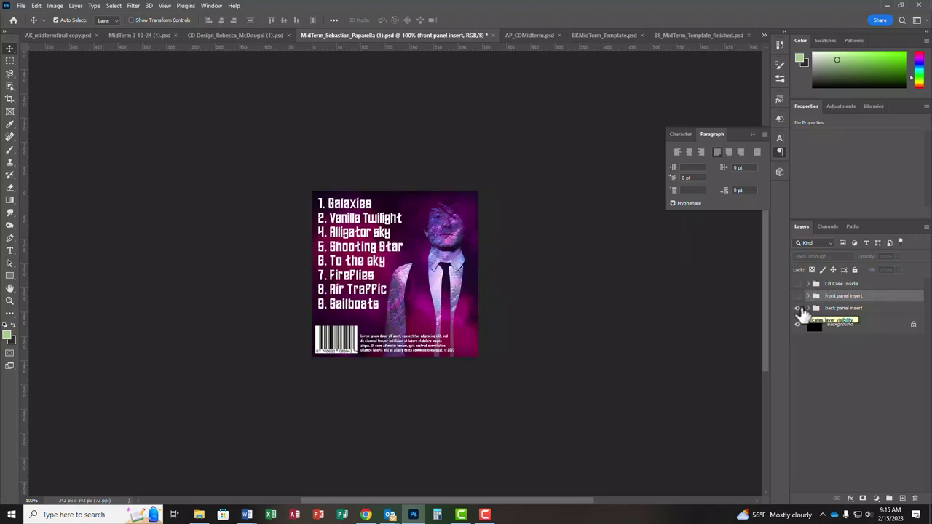
Switch to AP_CDMidterm.psd and preview its mangoose back cover, then its cd label
click(764, 35)
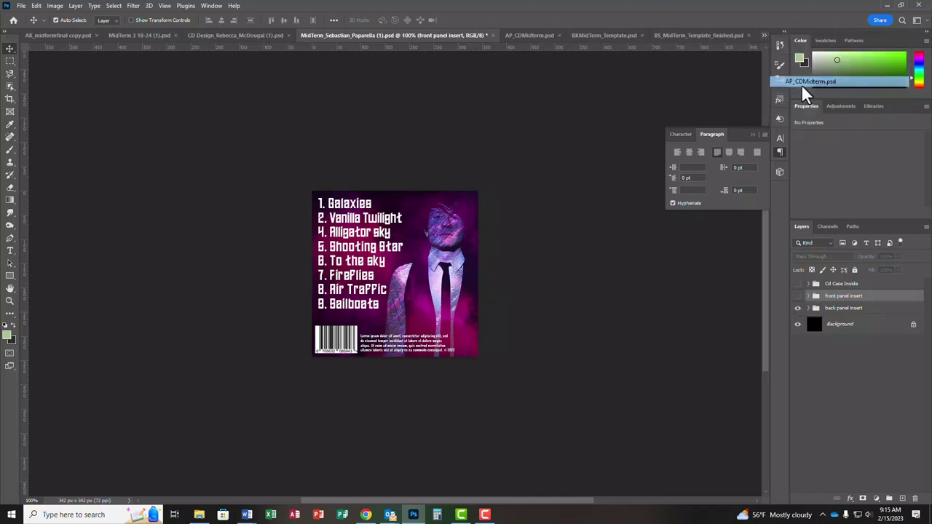
click(801, 85)
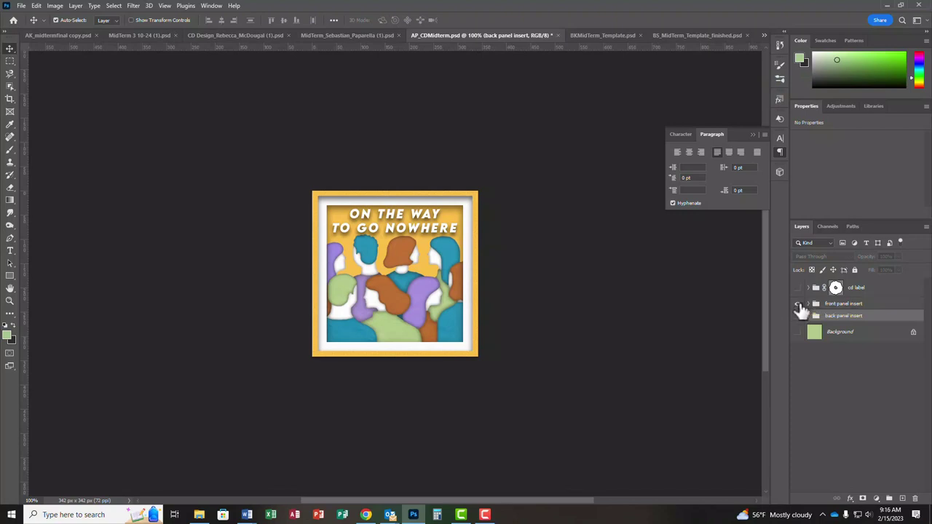
click(798, 304)
click(798, 316)
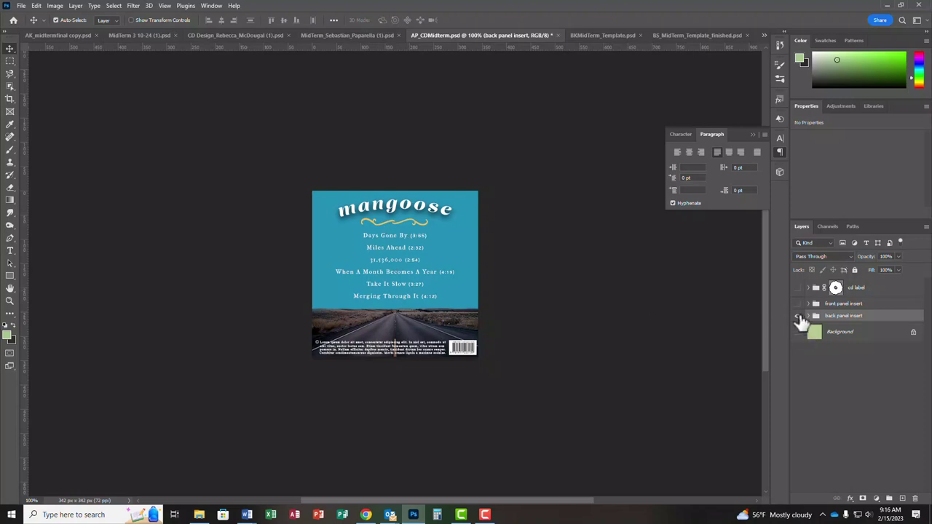
click(797, 316)
click(797, 289)
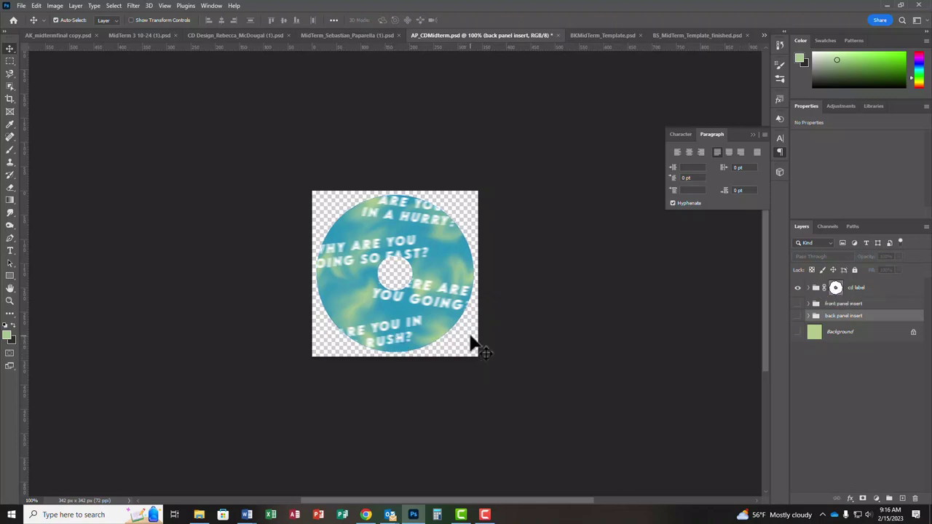
click(763, 37)
Switch to BKMidTerm_Template.psd and preview its back panel insert, then the cd label
click(794, 90)
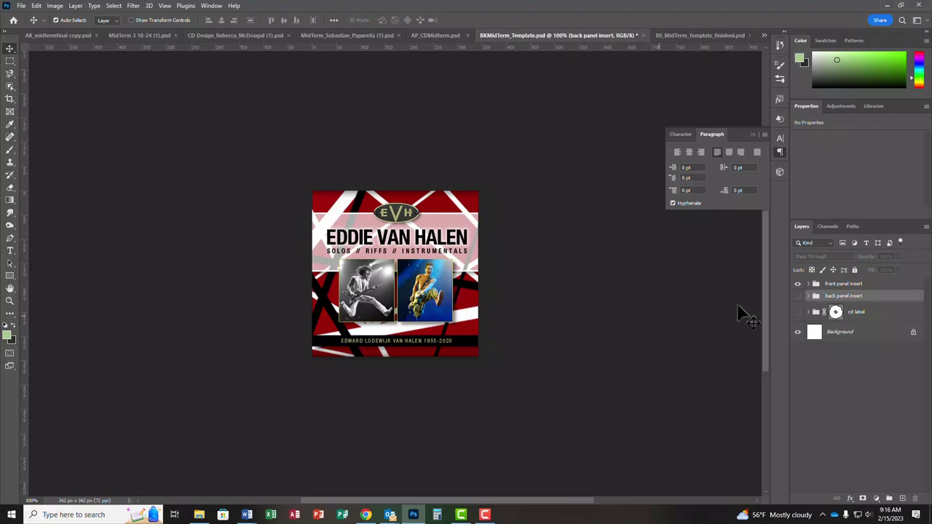
click(798, 284)
click(798, 295)
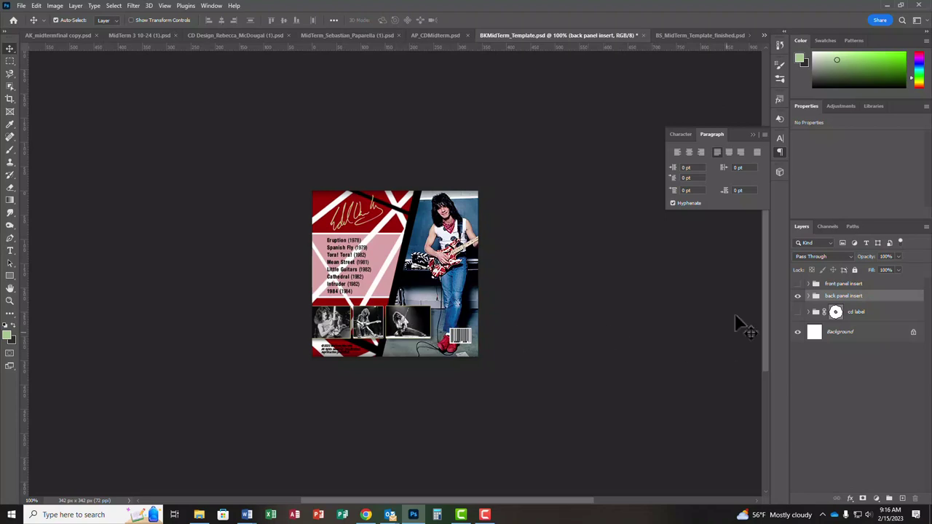
click(798, 311)
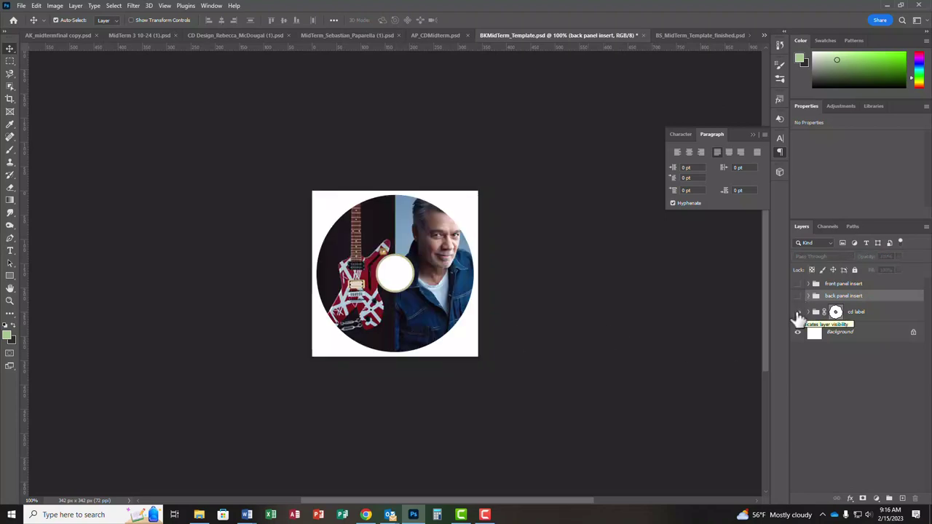
Toggle the white Background layer off and on to compare, leaving it visible
click(797, 332)
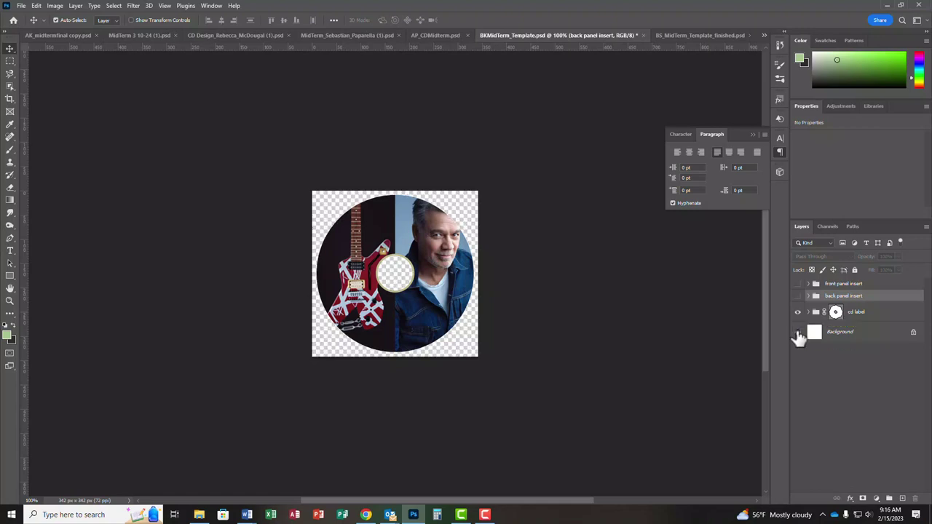
click(798, 333)
click(798, 332)
click(799, 333)
click(798, 333)
click(798, 332)
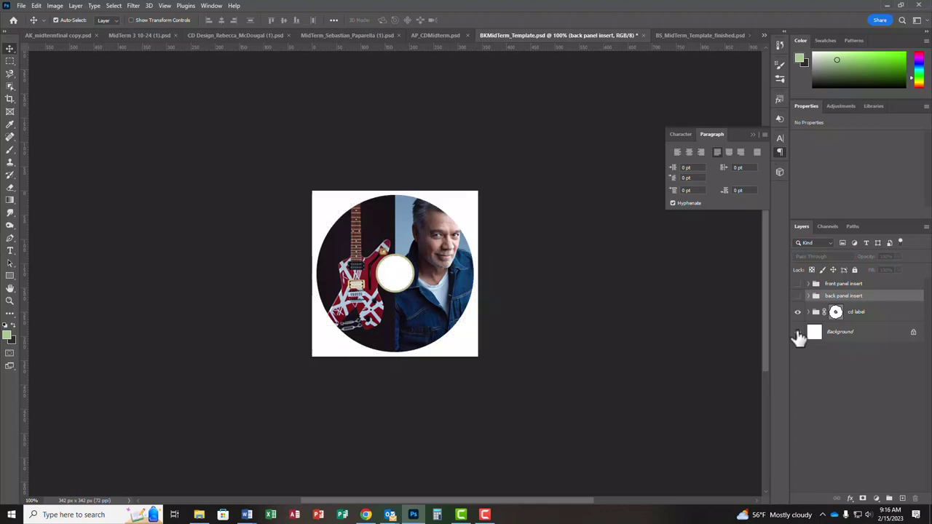
Switch to BS_MidTerm_Template_finished.psd and view its AC/DC front panel, track list, then Rock n Roll label
click(763, 34)
click(801, 104)
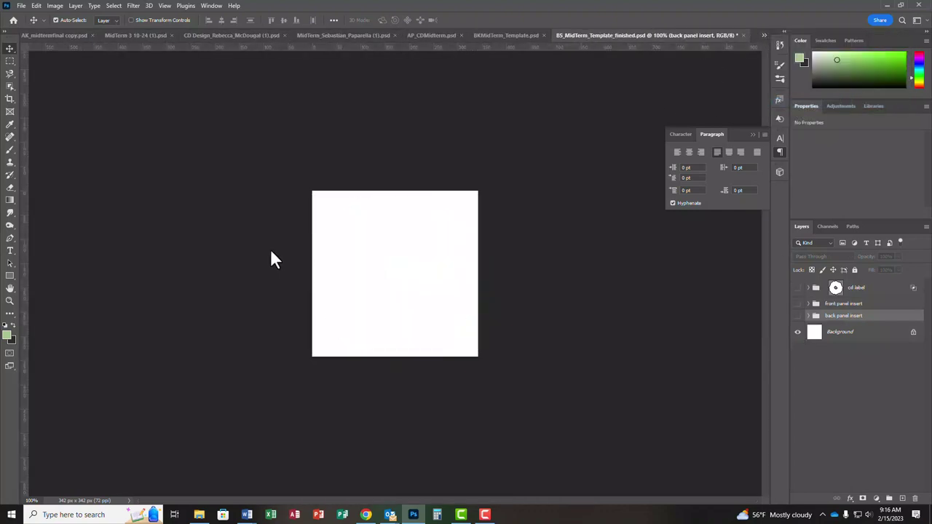
click(798, 304)
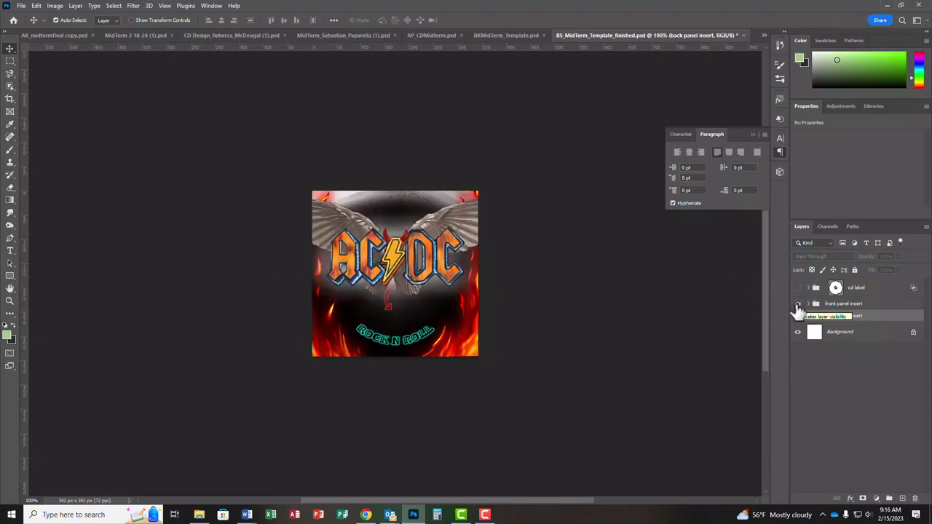
click(797, 304)
click(798, 316)
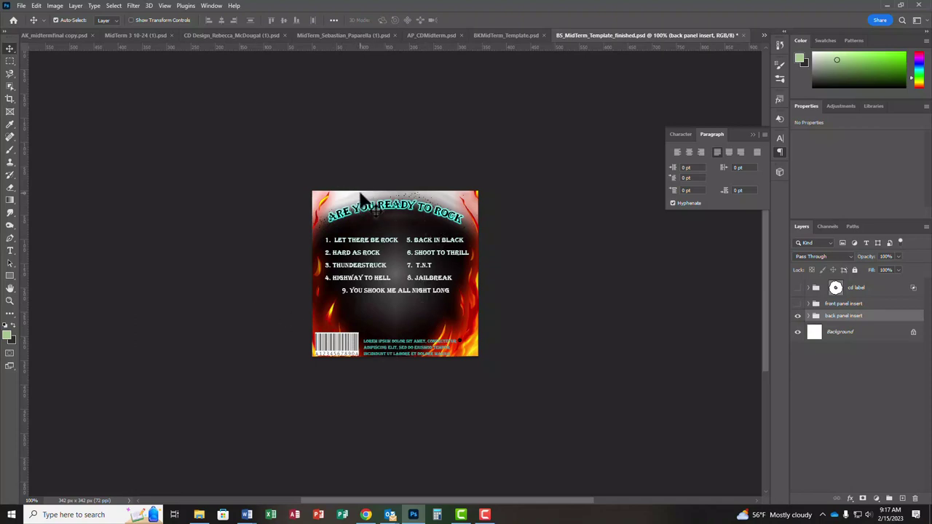
click(797, 315)
click(798, 287)
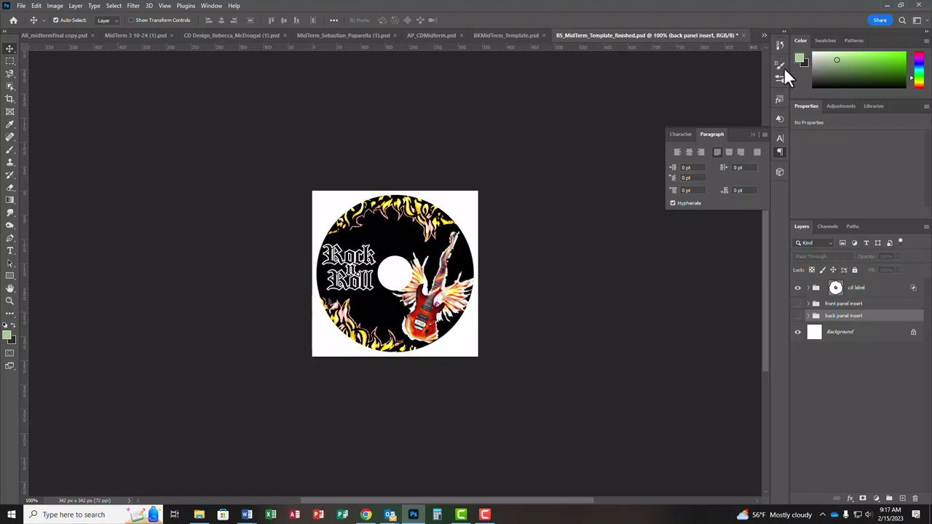
Switch to KN_midterm copy.psd and view its back panel track list, then the green Christmas-tree label
click(763, 35)
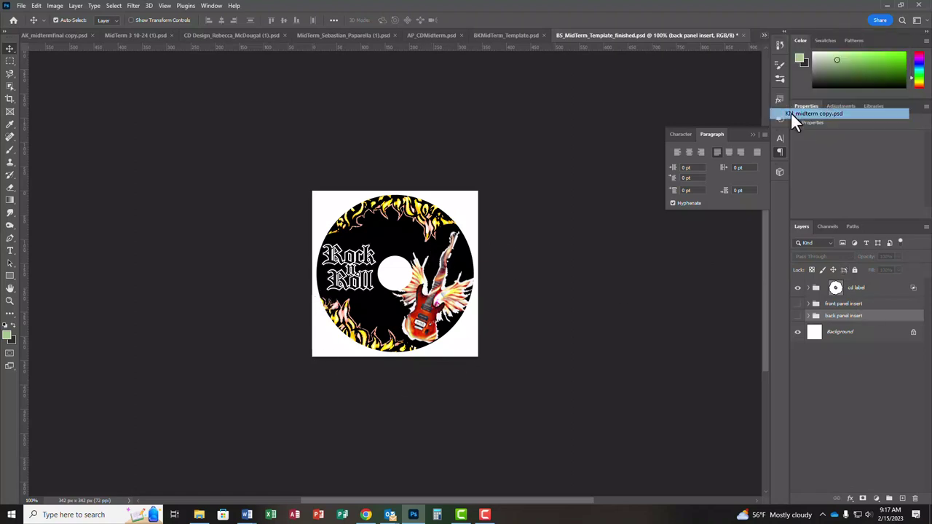
click(792, 112)
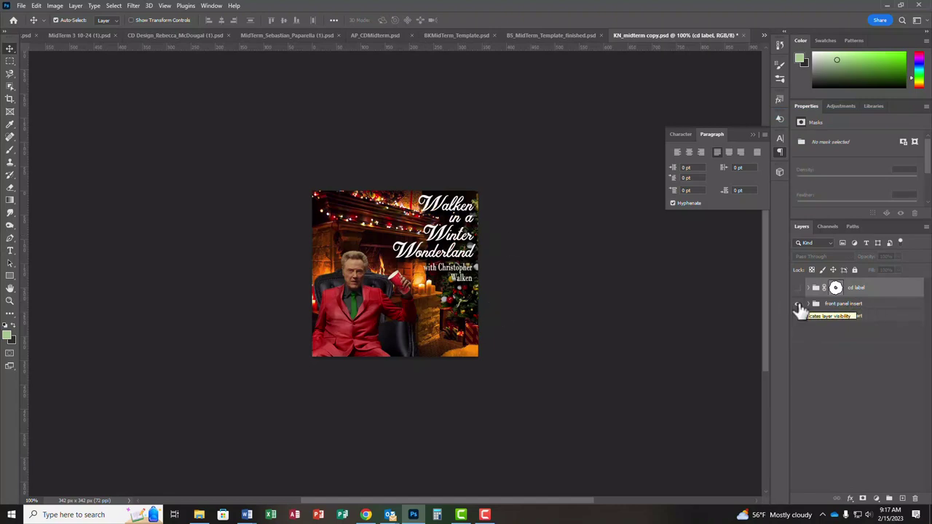
click(799, 305)
click(799, 316)
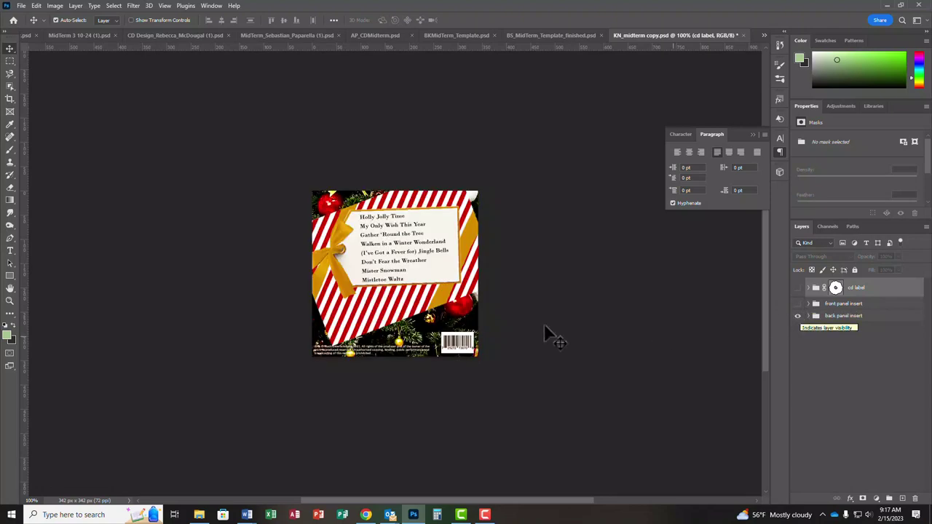
click(797, 315)
click(799, 288)
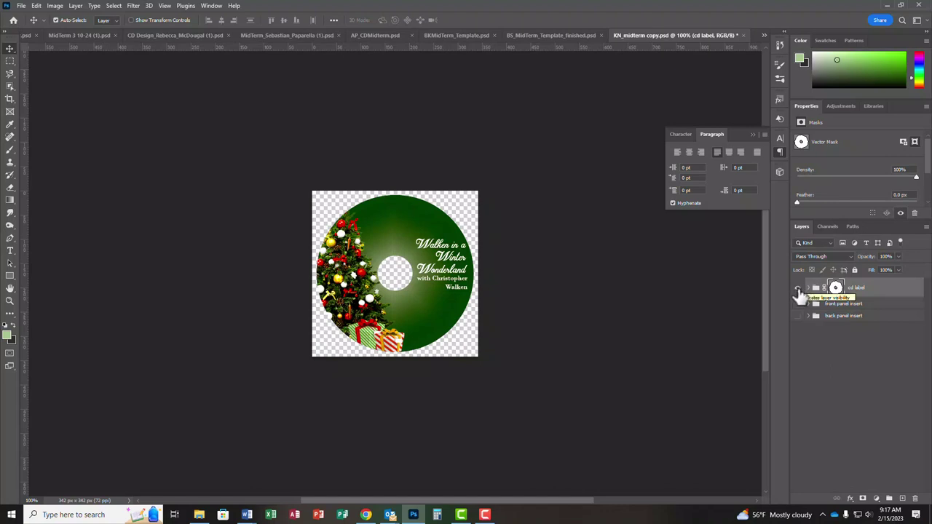
Switch to MidTerm_Template (2).psd and toggle its front panel, back panel and cd label groups
click(798, 289)
click(764, 35)
click(794, 124)
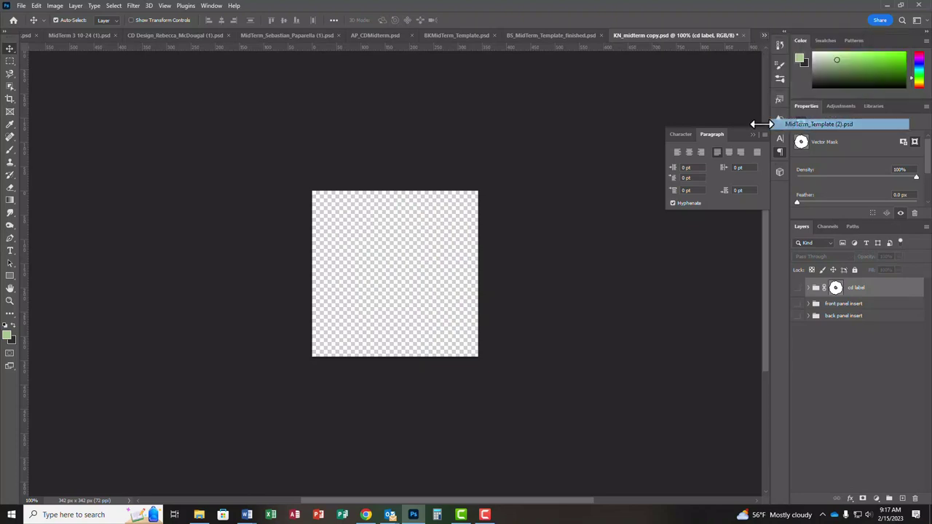
click(798, 304)
click(797, 315)
click(797, 288)
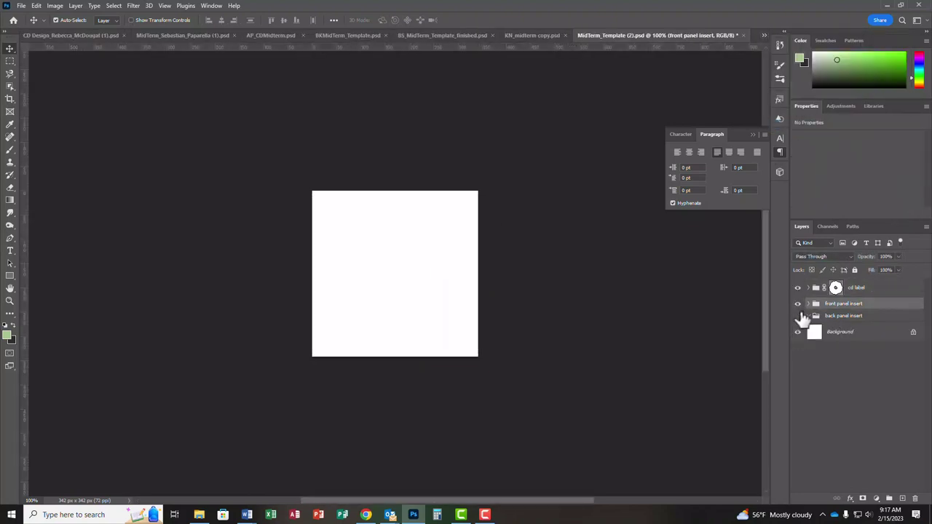
click(798, 304)
click(798, 315)
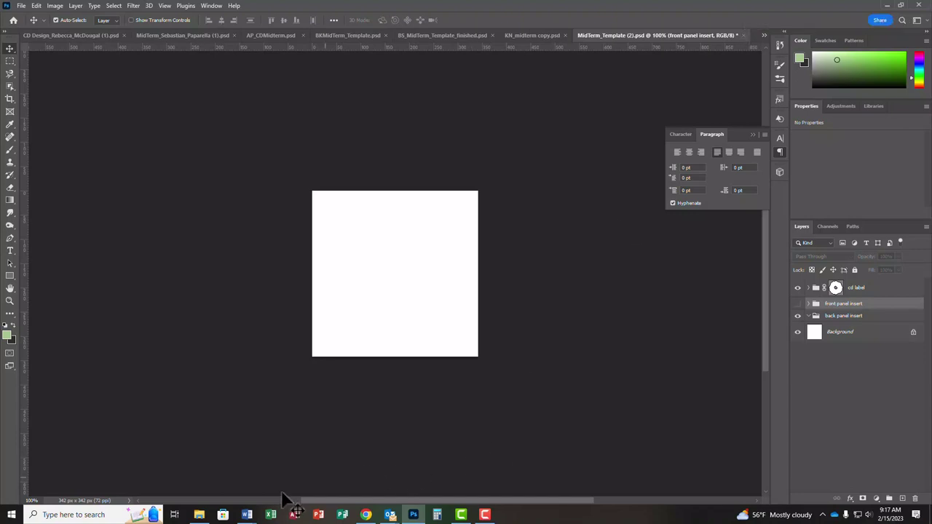
In Blackboard, open Week 9 > Week Nine Assignments and scroll through the CD Label Mid-Term Dropbox details
click(367, 515)
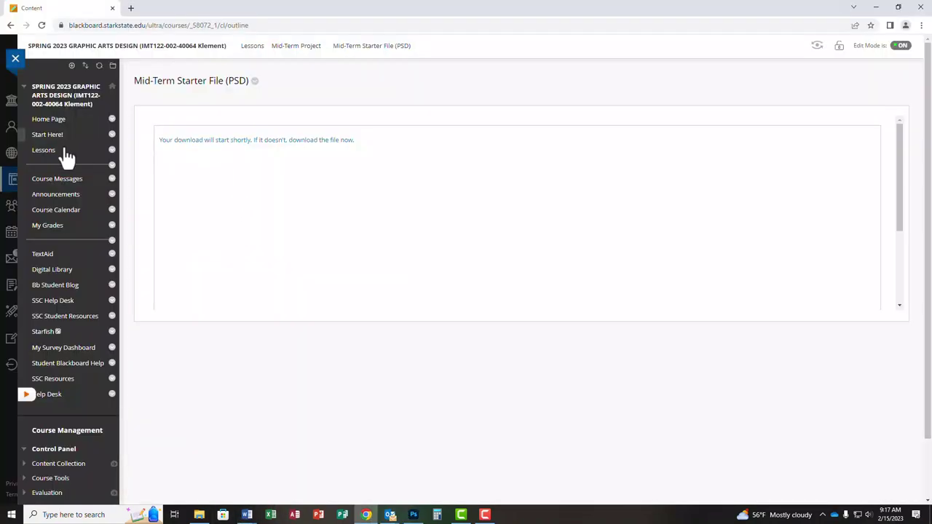
scroll(324, 271, down, 12)
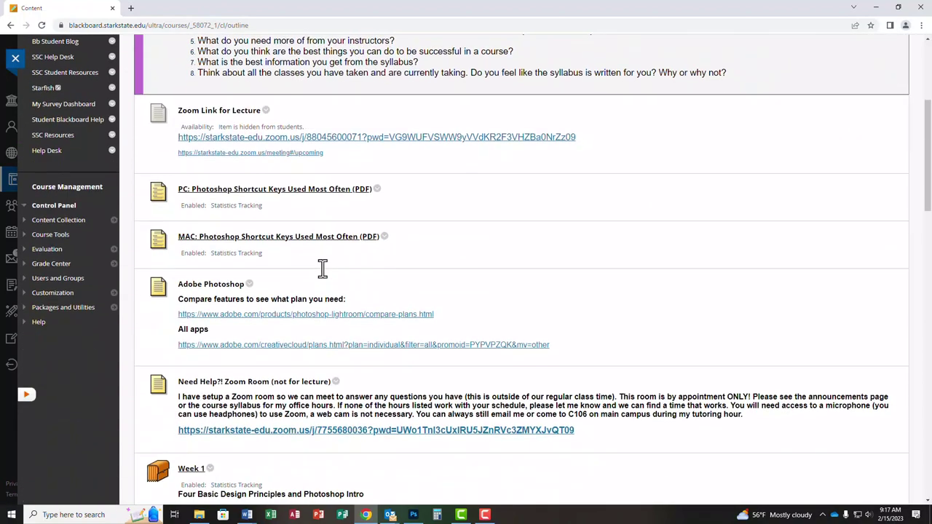
scroll(321, 270, down, 3)
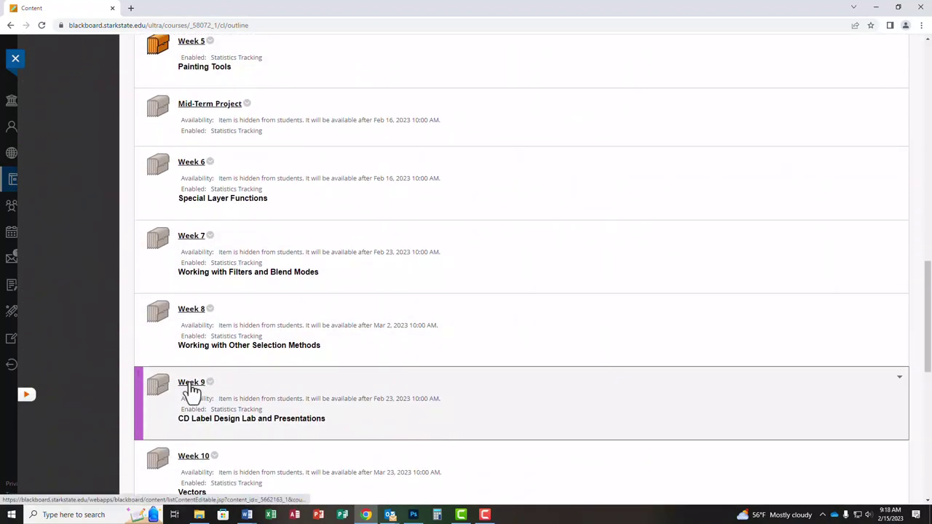
click(192, 384)
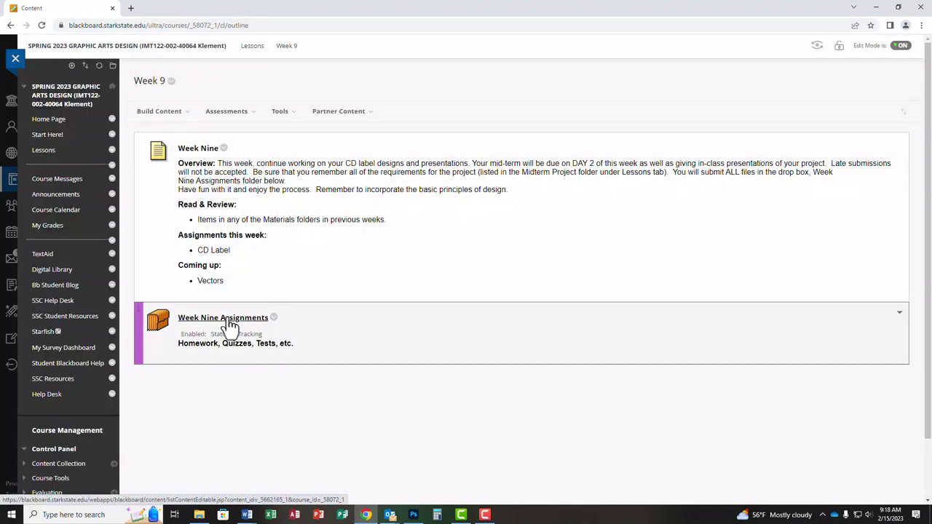
click(228, 320)
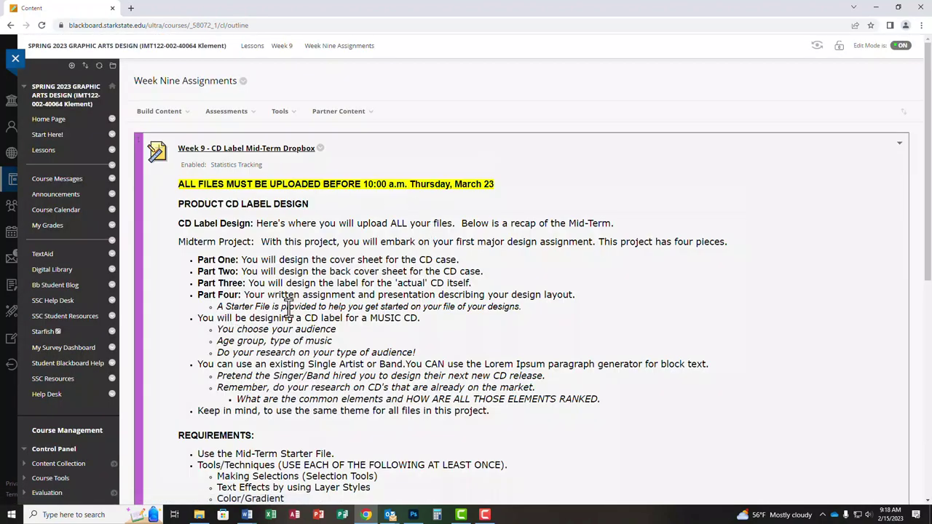
scroll(441, 310, down, 1)
scroll(440, 309, down, 5)
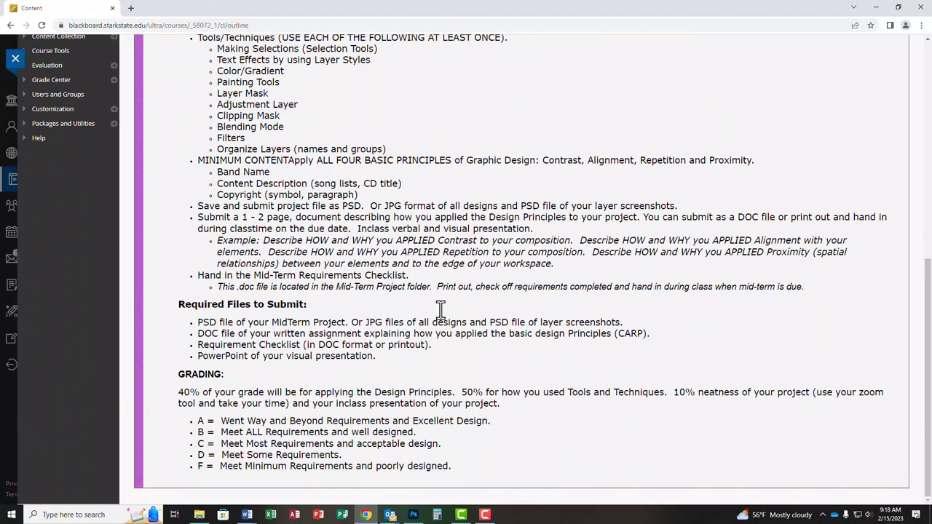
scroll(460, 324, up, 5)
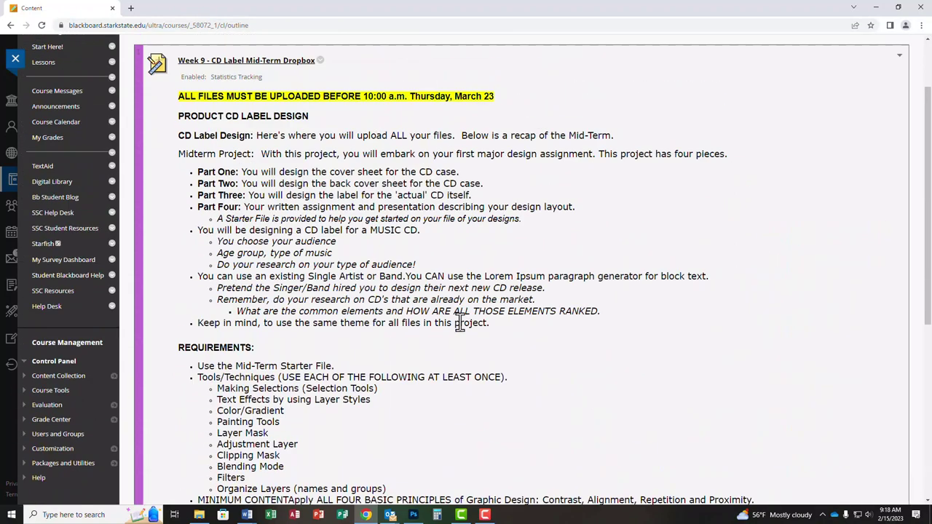
scroll(459, 324, up, 2)
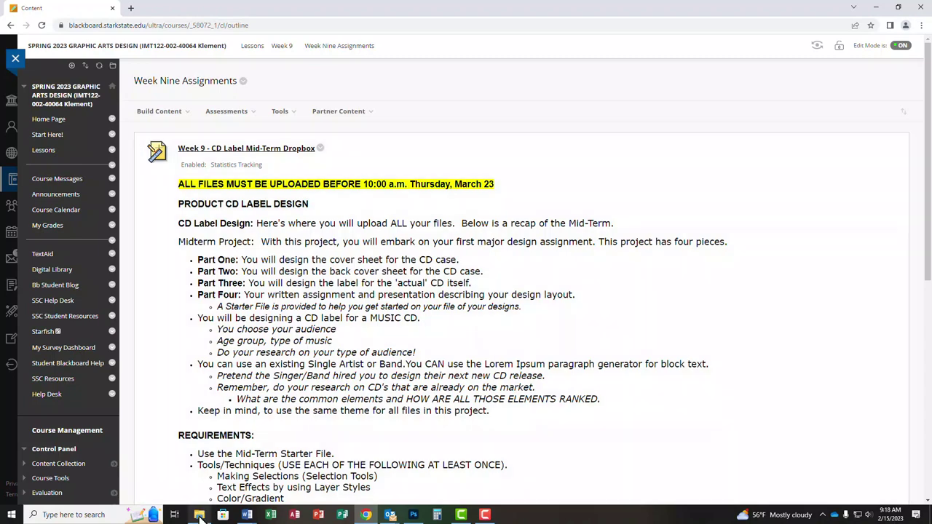
Open a student's sample presentation from the Examples folder and dismiss the add-in welcome message
click(200, 517)
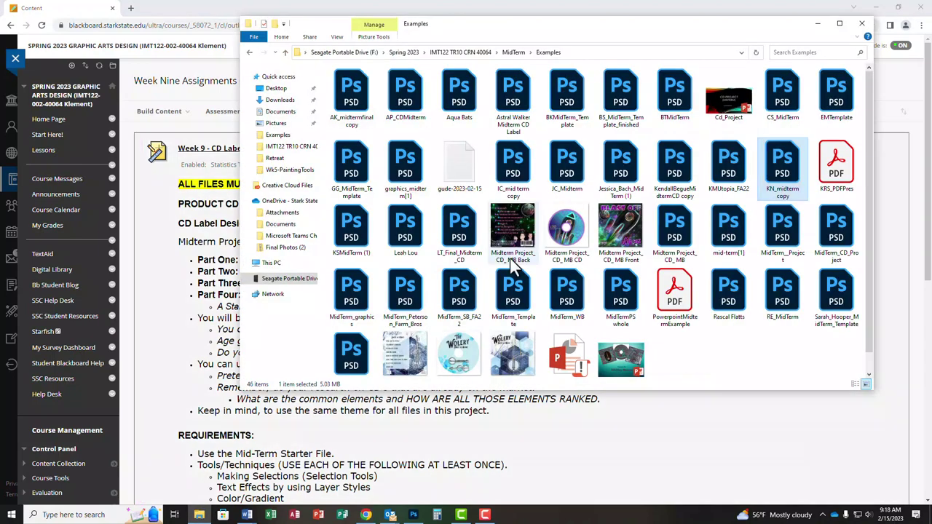
scroll(634, 368, down, 1)
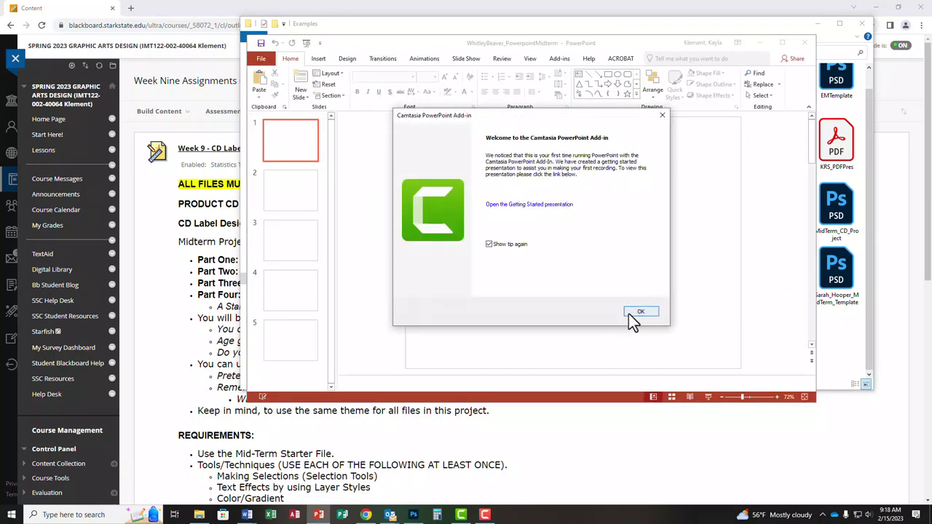
click(632, 311)
Maximize the presentation and step through slides 2 to 5, ending on the combined-designs slide
double_click(630, 46)
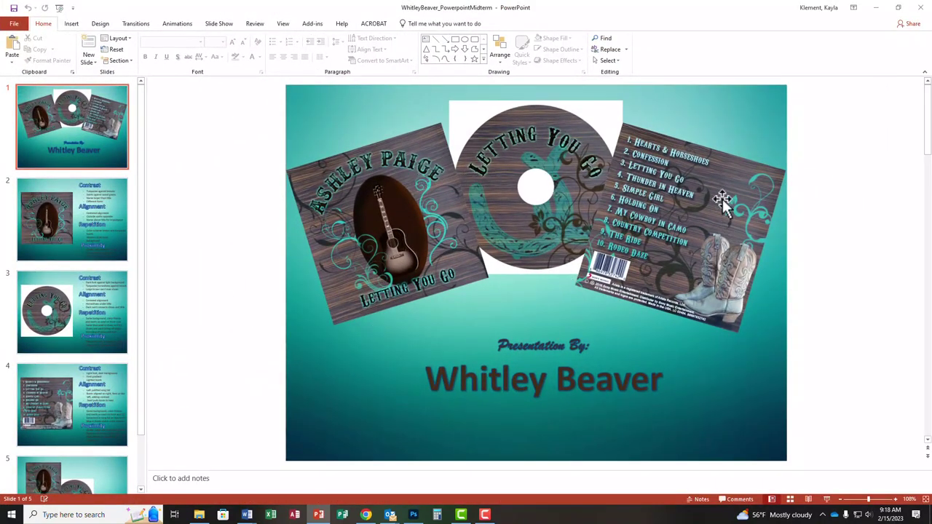
click(87, 220)
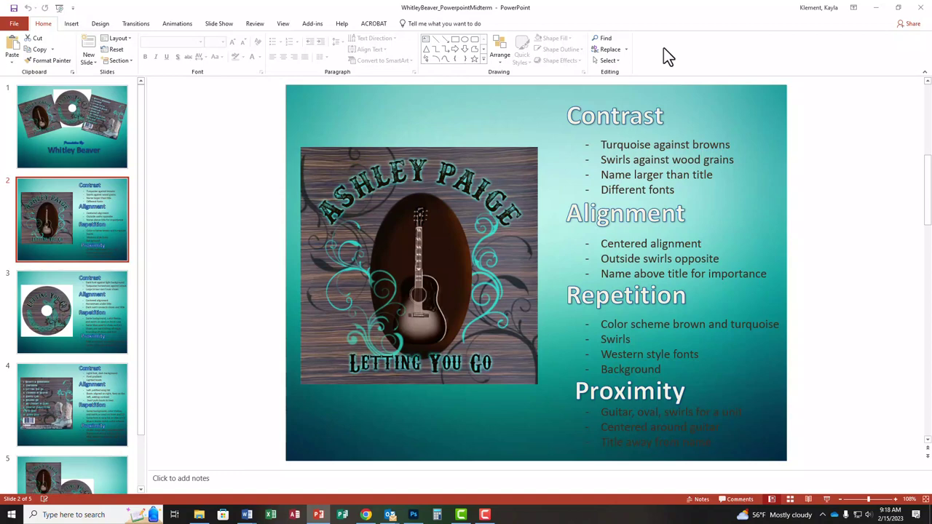
click(68, 305)
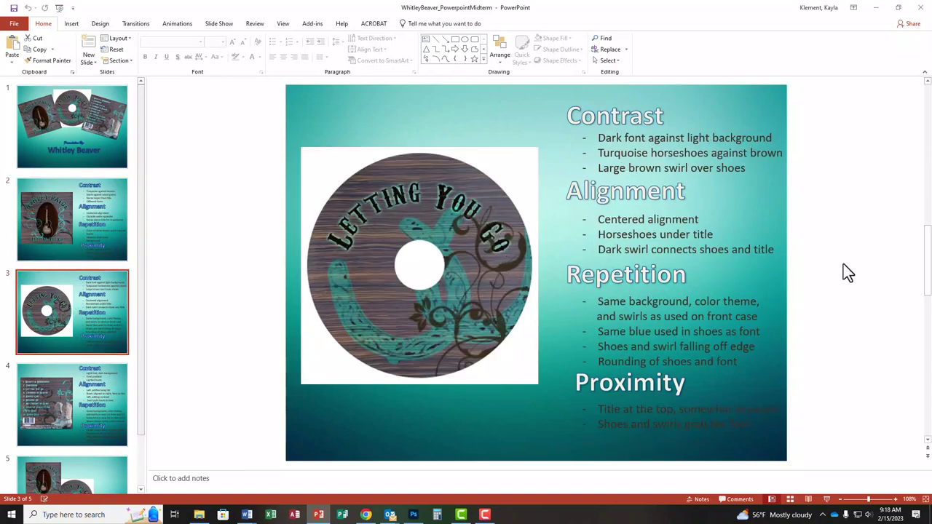
click(73, 435)
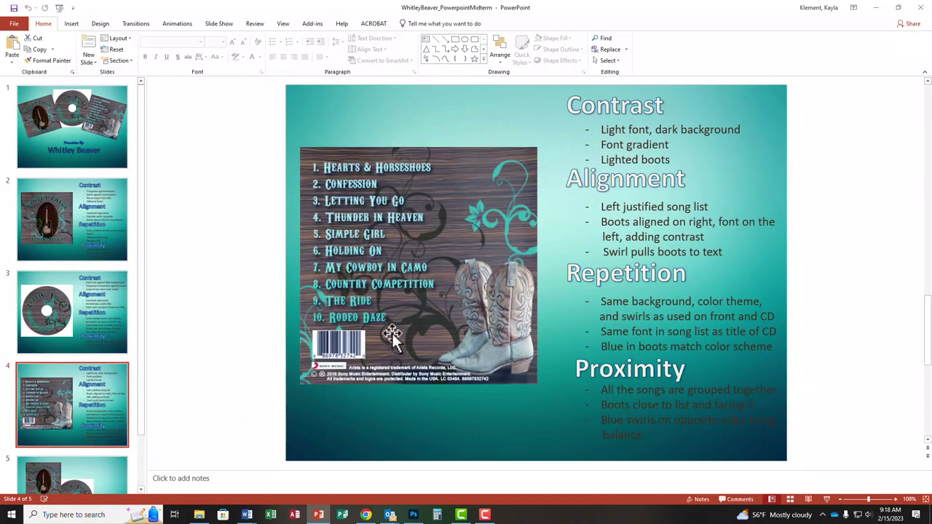
scroll(93, 440, down, 1)
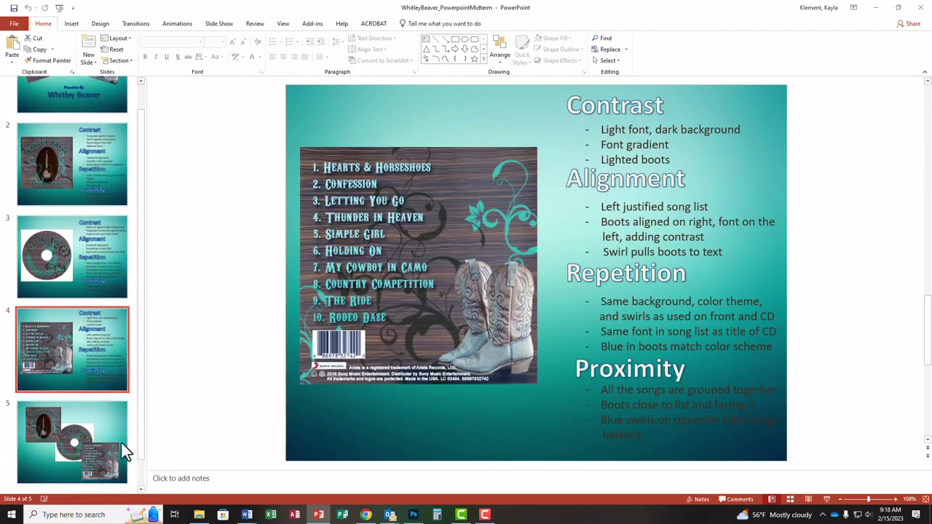
click(86, 409)
On slide 5, move the guitar front cover up-left and the song-list back cover down-right
click(405, 204)
drag(404, 204, 374, 188)
drag(667, 383, 710, 398)
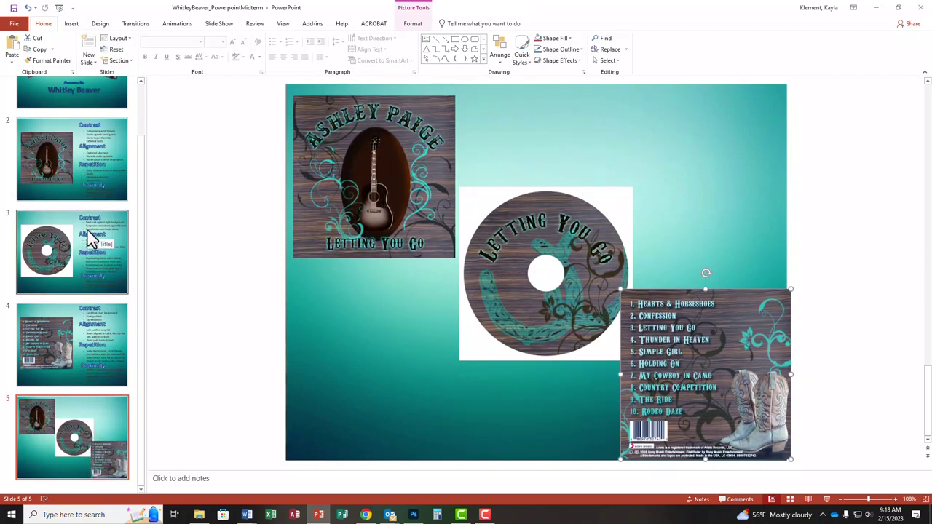
scroll(87, 230, up, 2)
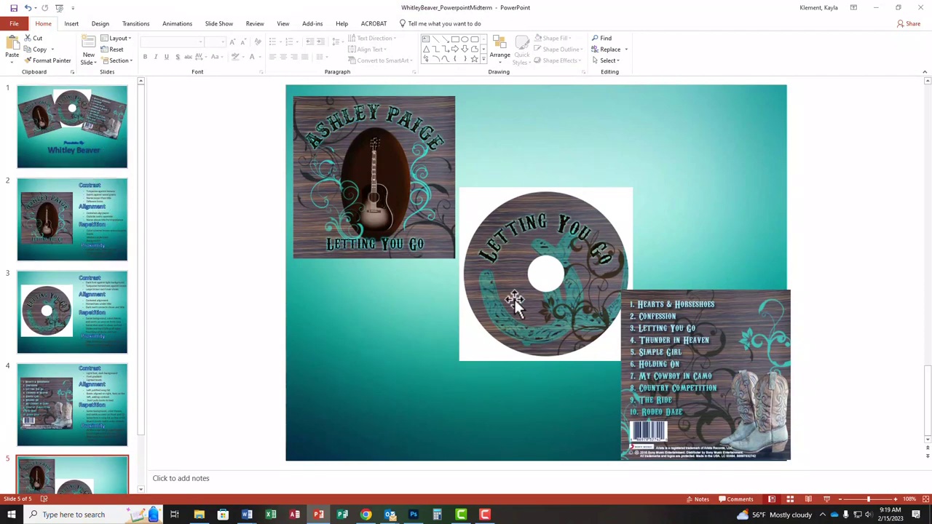